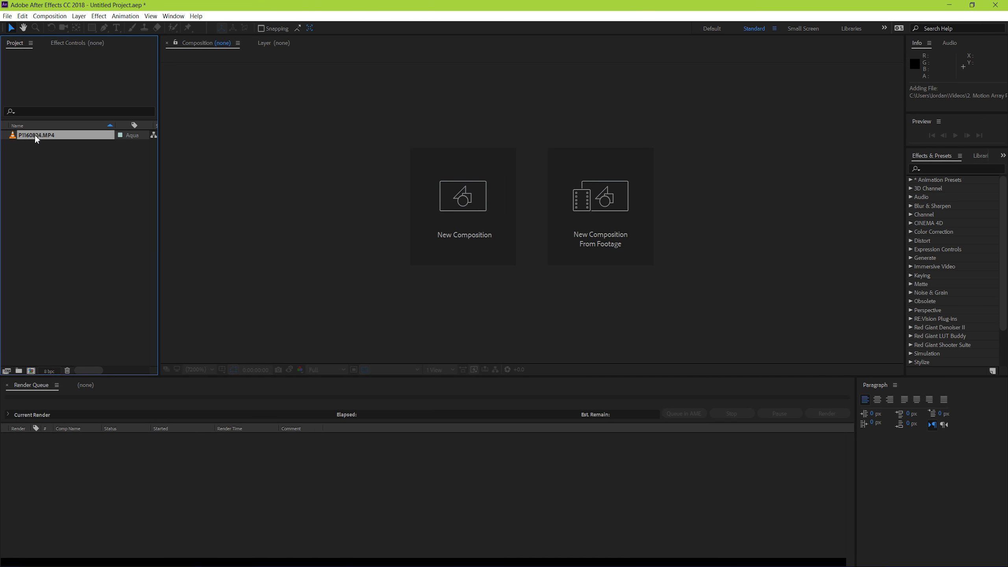
Step: Preview P1160824.MP4 in the Footage viewer, then make a P1160824 composition from it
click(25, 153)
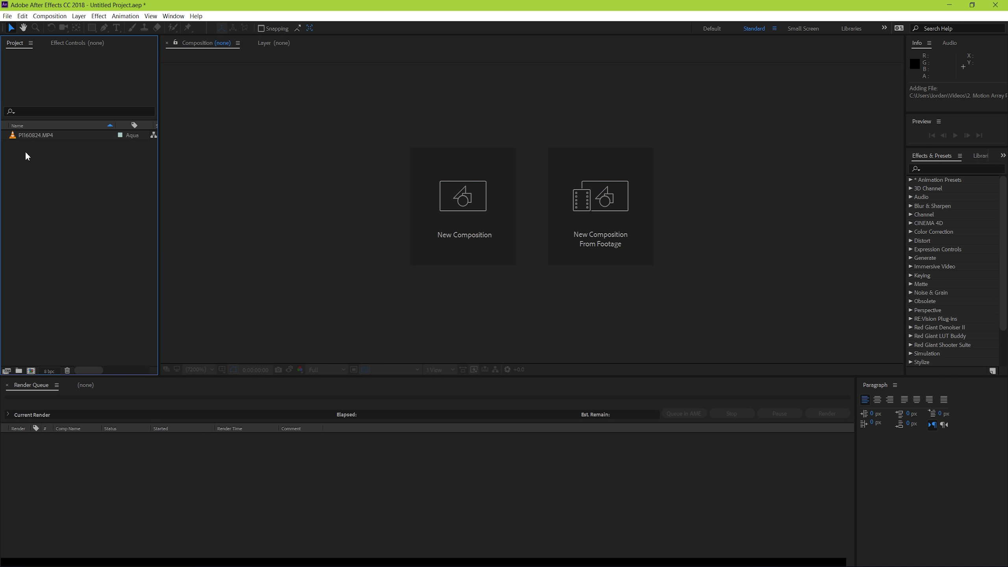
double_click(36, 135)
key(space)
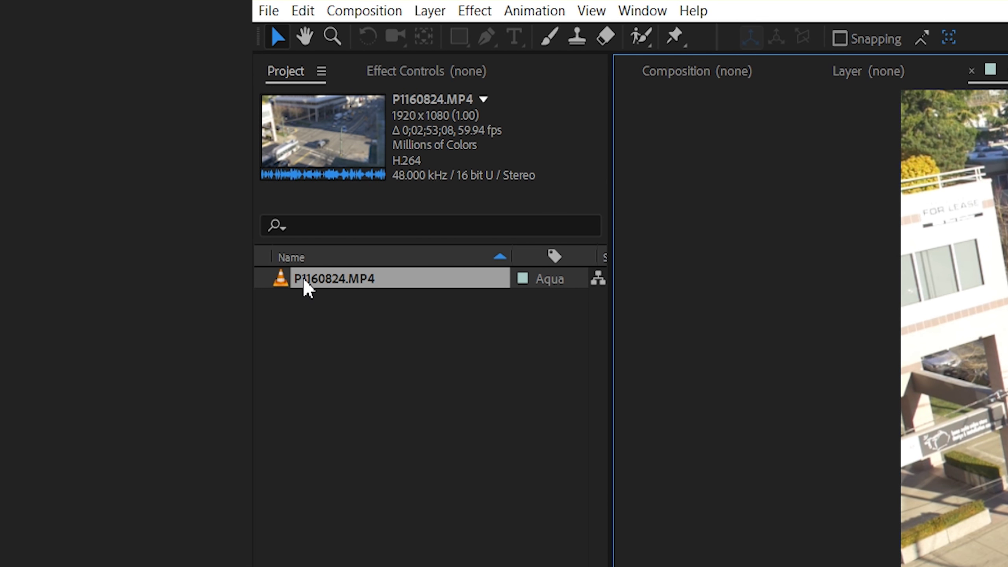
drag(303, 277, 323, 261)
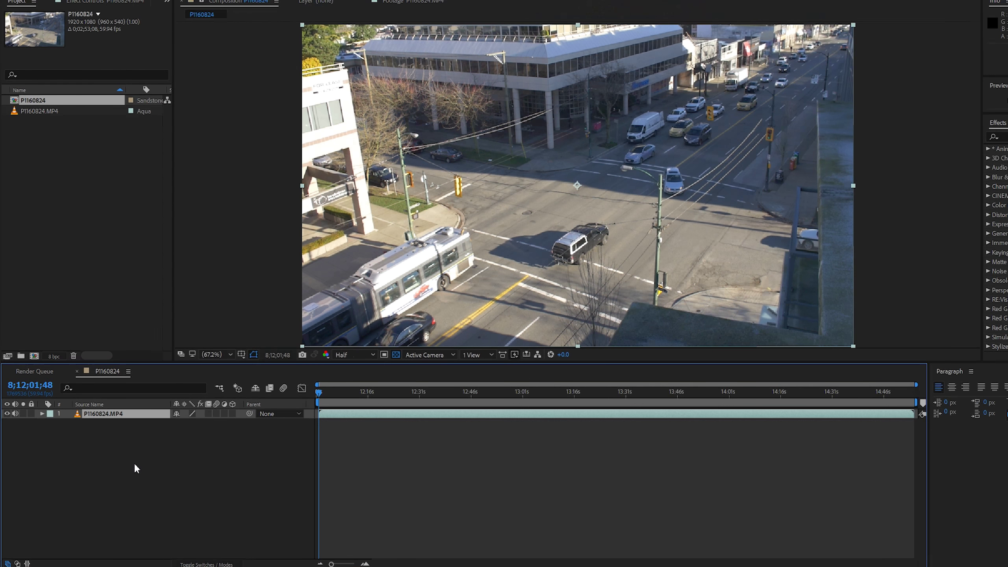
Step: Add a new adjustment layer to the composition
right_click(126, 473)
mouse_move(360, 155)
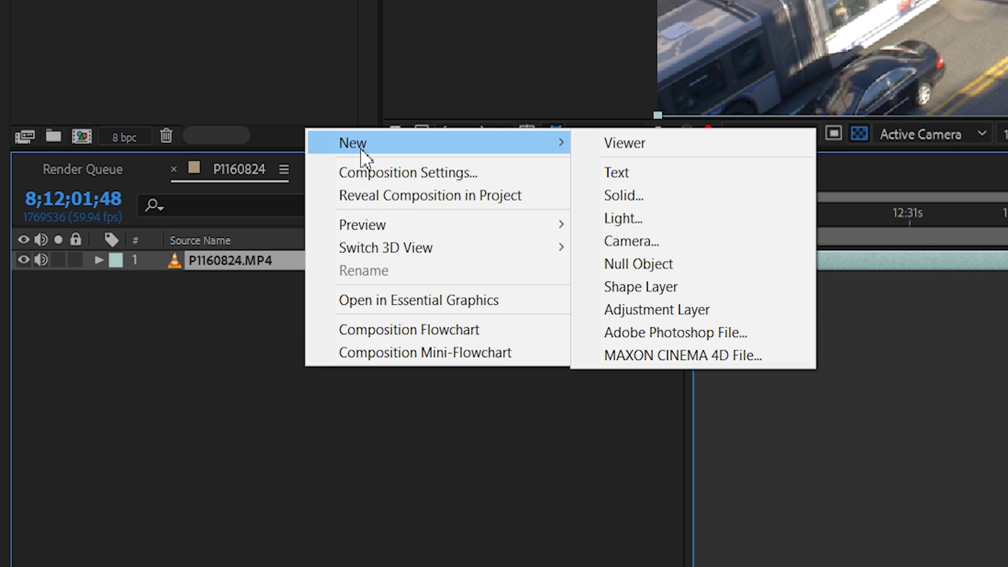
click(666, 310)
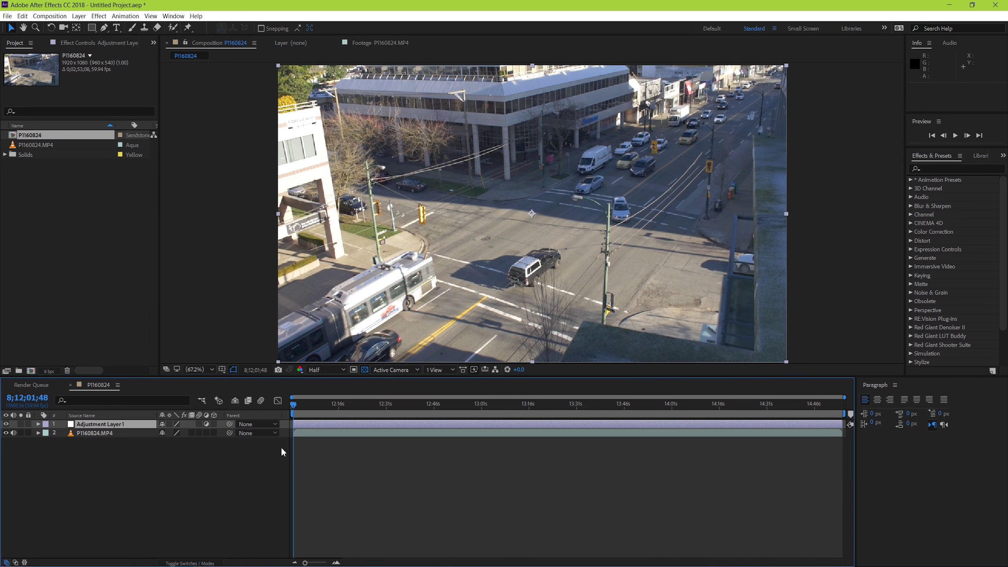
Step: Search 'camera l' and apply Camera Lens Blur to the adjustment layer
click(976, 167)
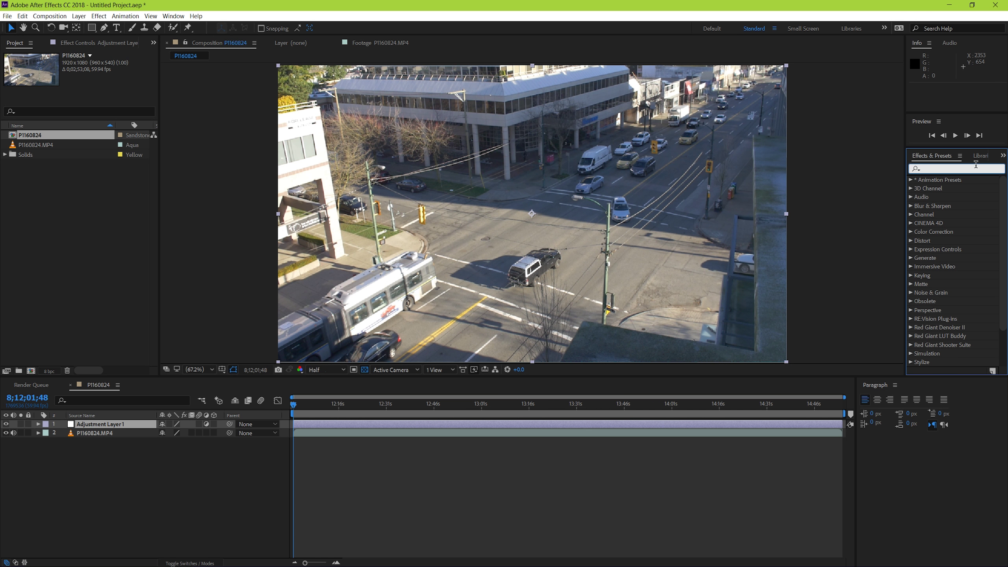
text(camera l)
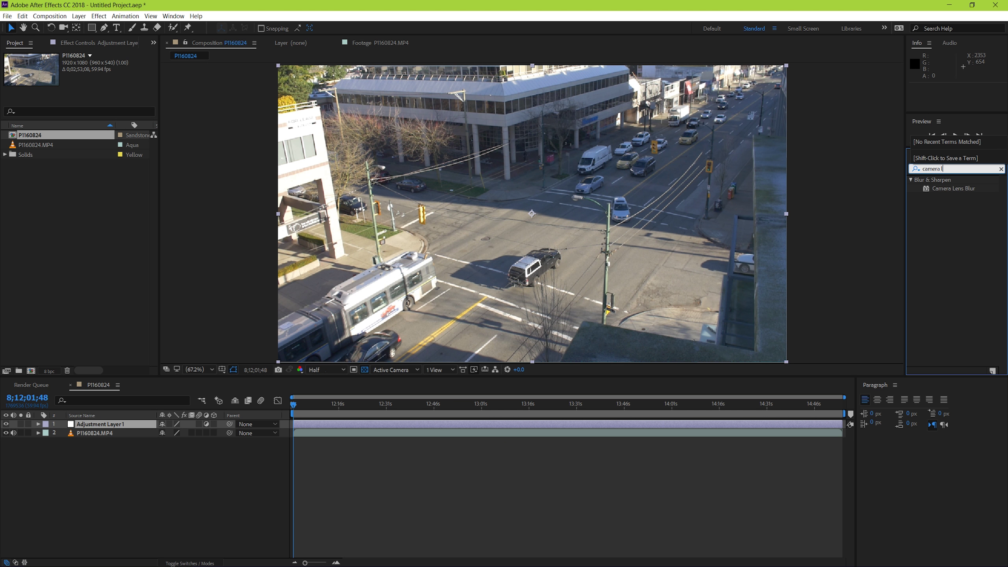
drag(952, 188, 417, 427)
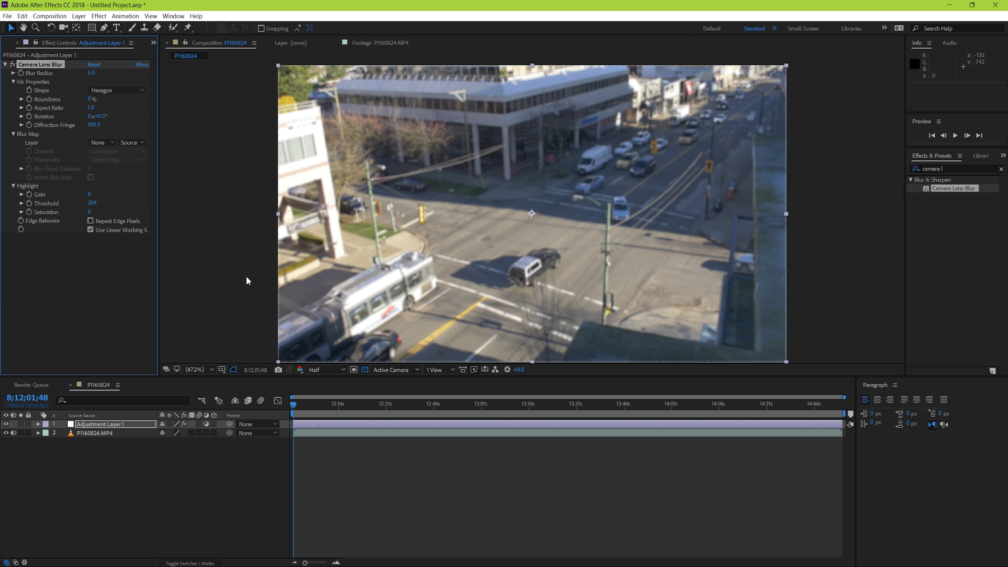
Step: Set Camera Lens Blur's Blur Radius to 20
click(91, 73)
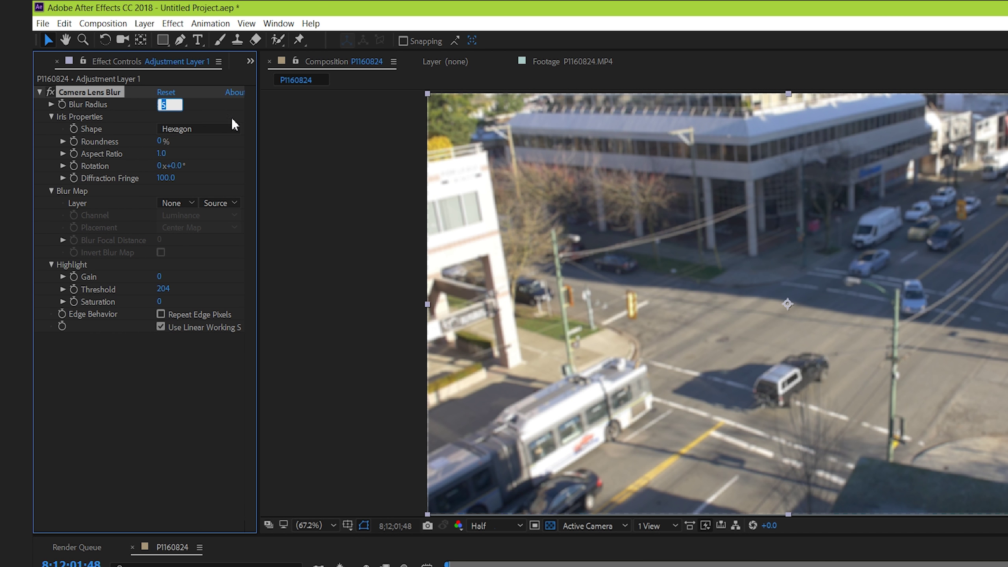
key(Return)
drag(163, 105, 187, 108)
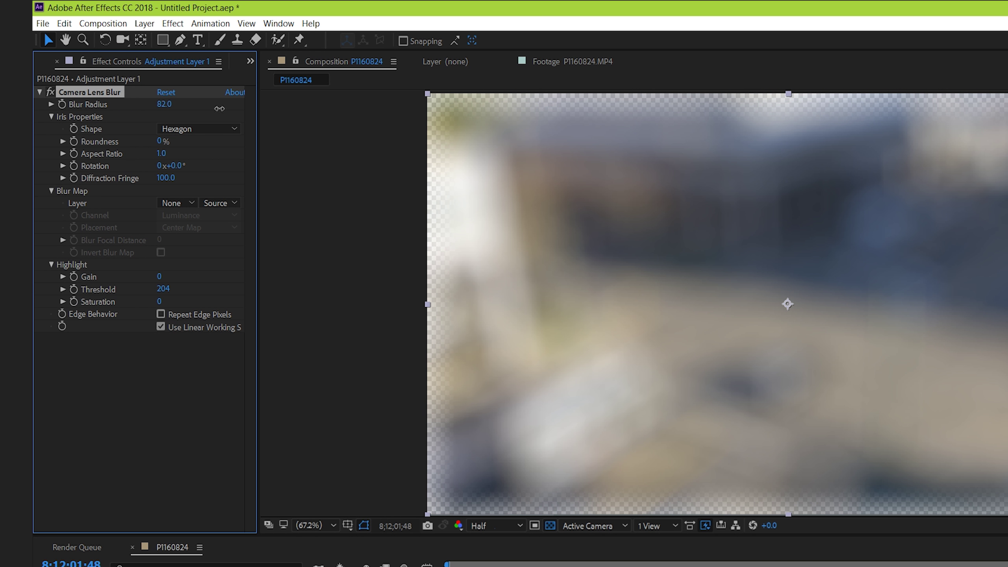
click(164, 105)
text(20)
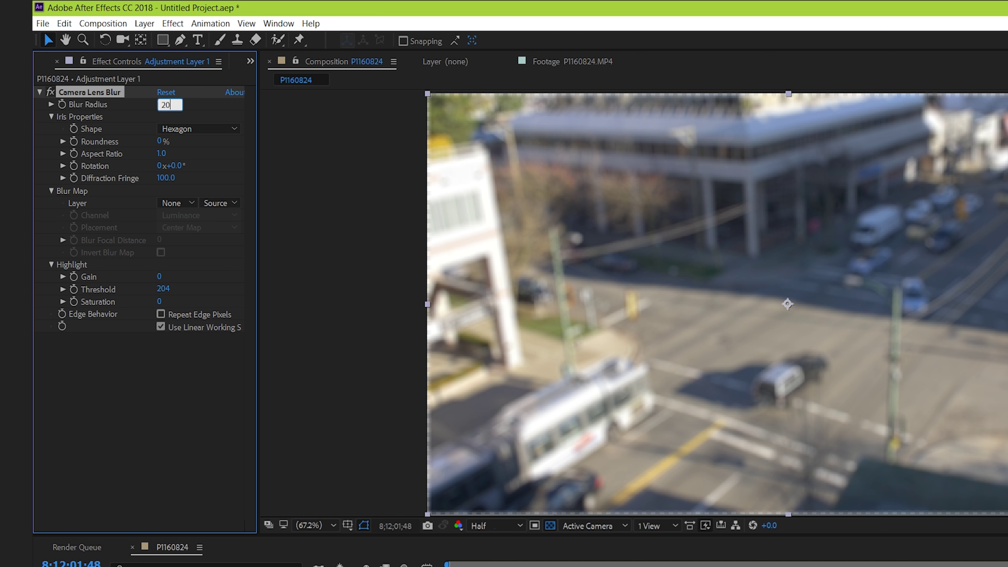
key(Return)
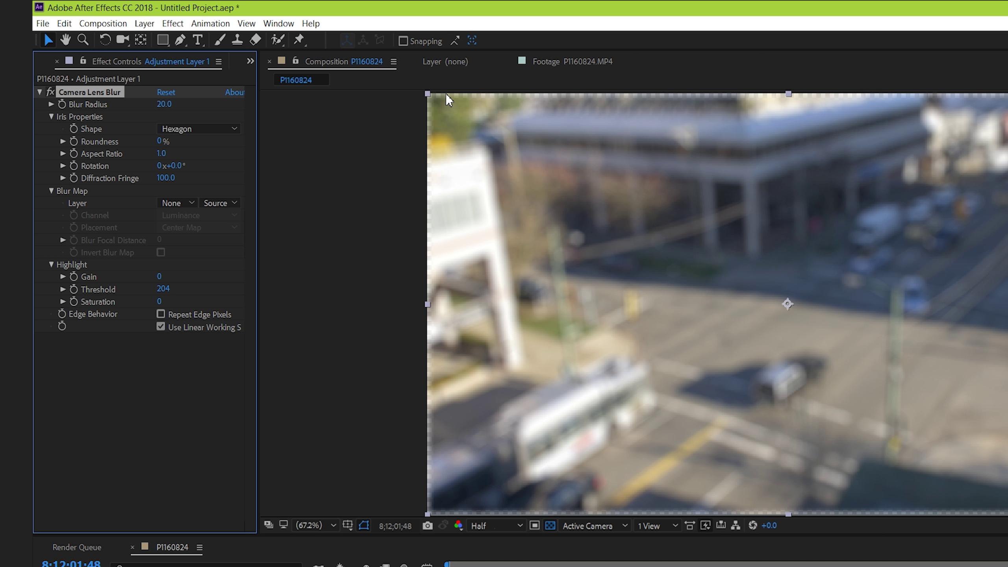
Step: Try Triangle and Pentagon iris shapes, then settle on Decagon
click(232, 133)
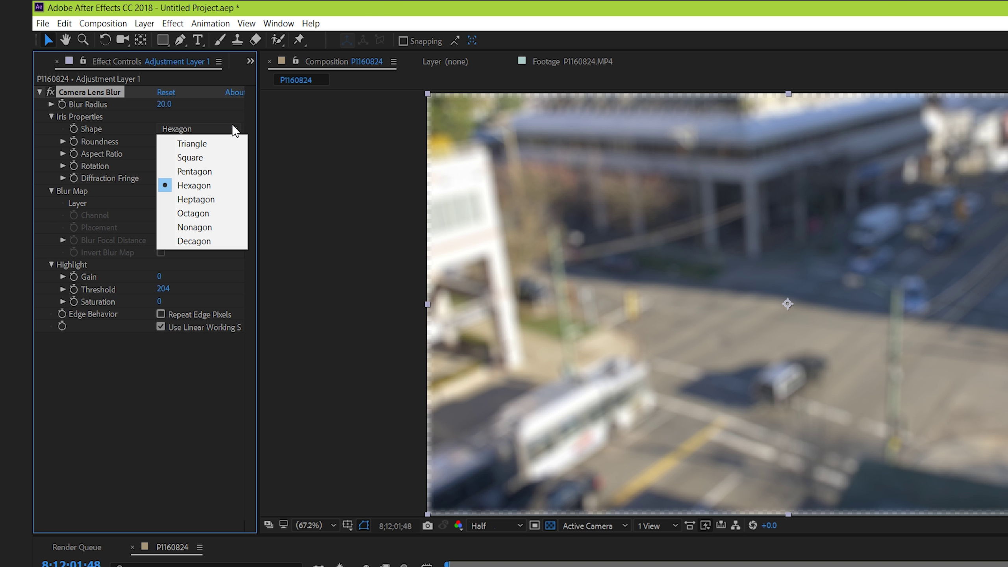
click(225, 147)
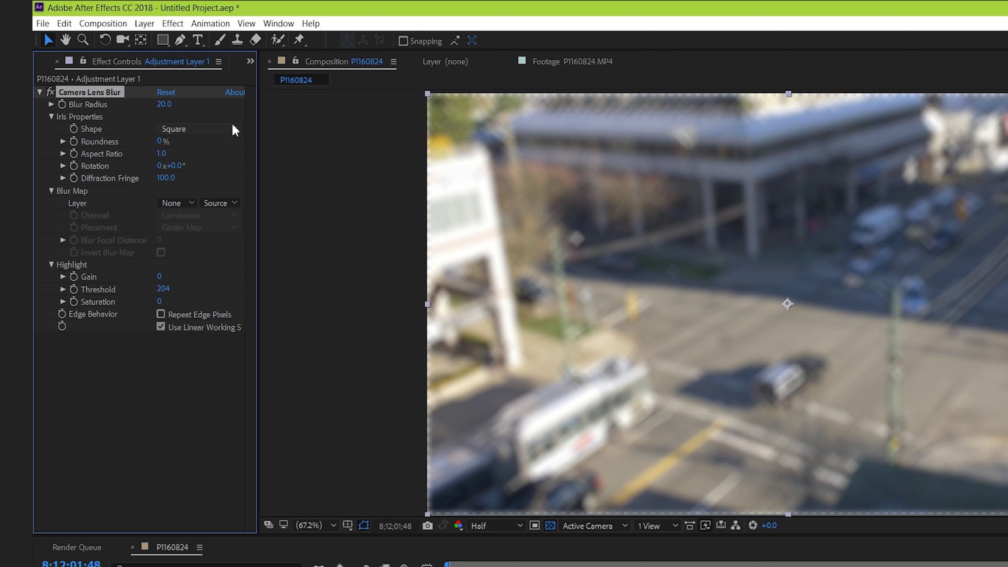
click(236, 130)
click(199, 169)
click(221, 131)
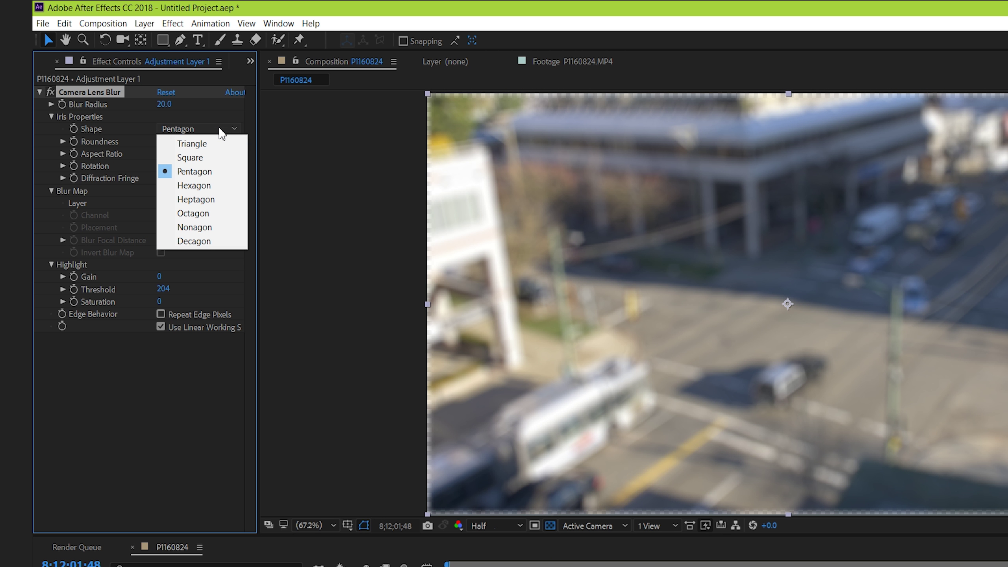
click(208, 241)
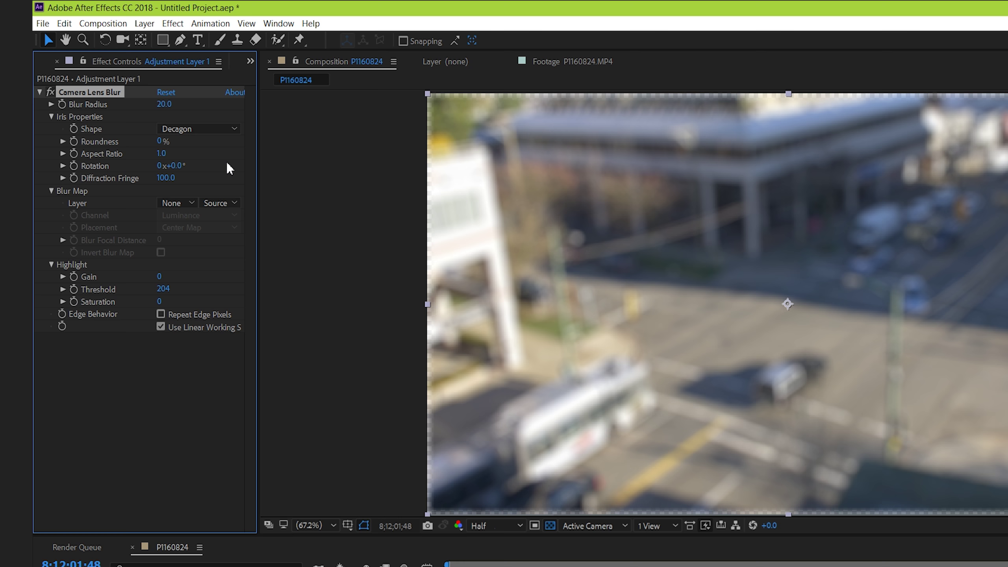
Step: Enable Repeat Edge Pixels, keep Blur Map Layer at None, and deselect the adjustment layer
click(161, 314)
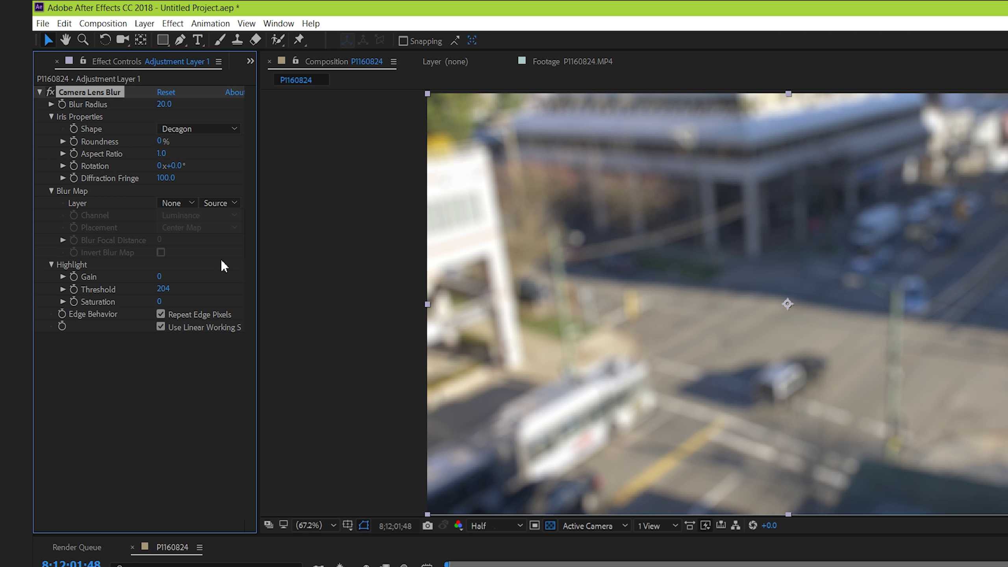
click(186, 204)
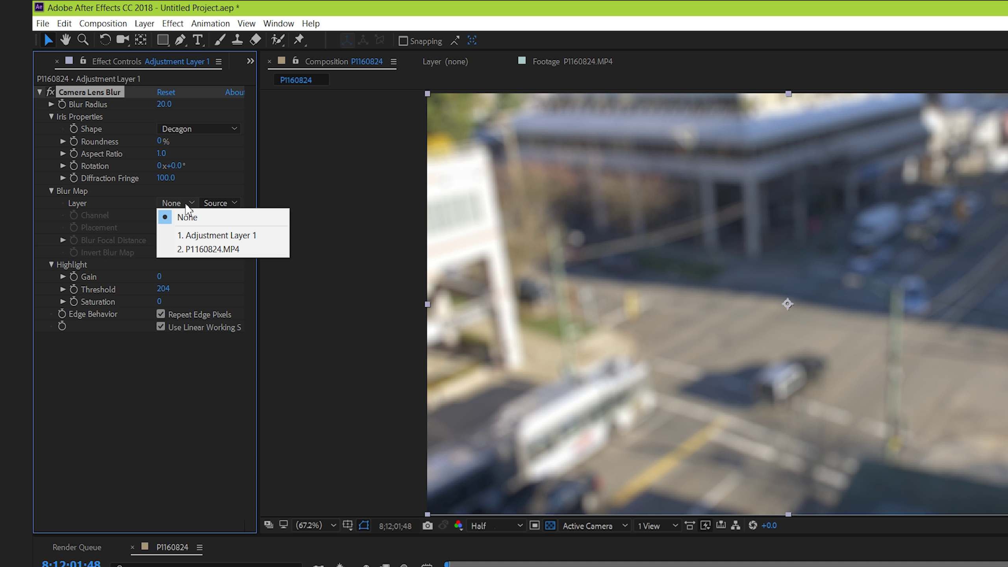
click(187, 217)
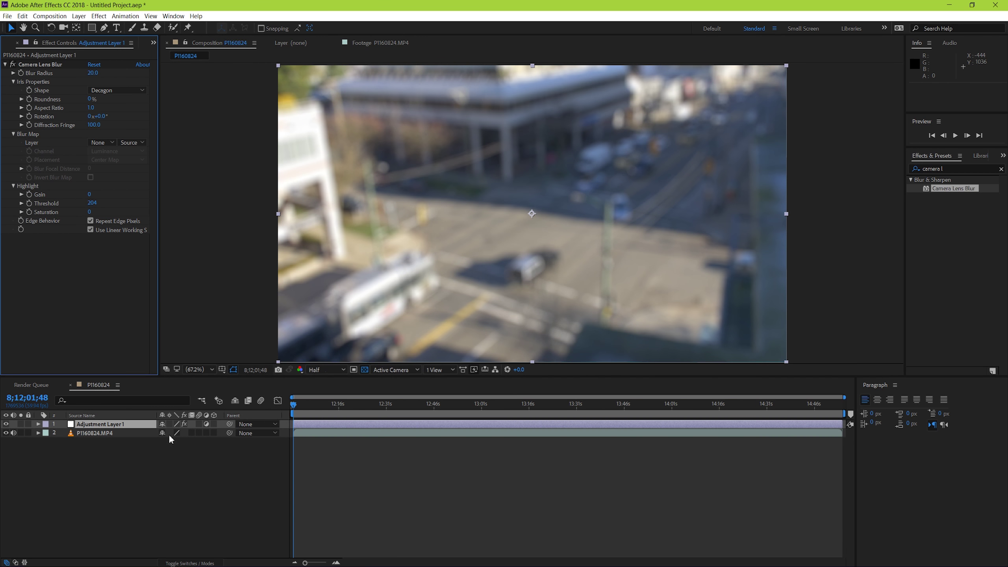
click(173, 485)
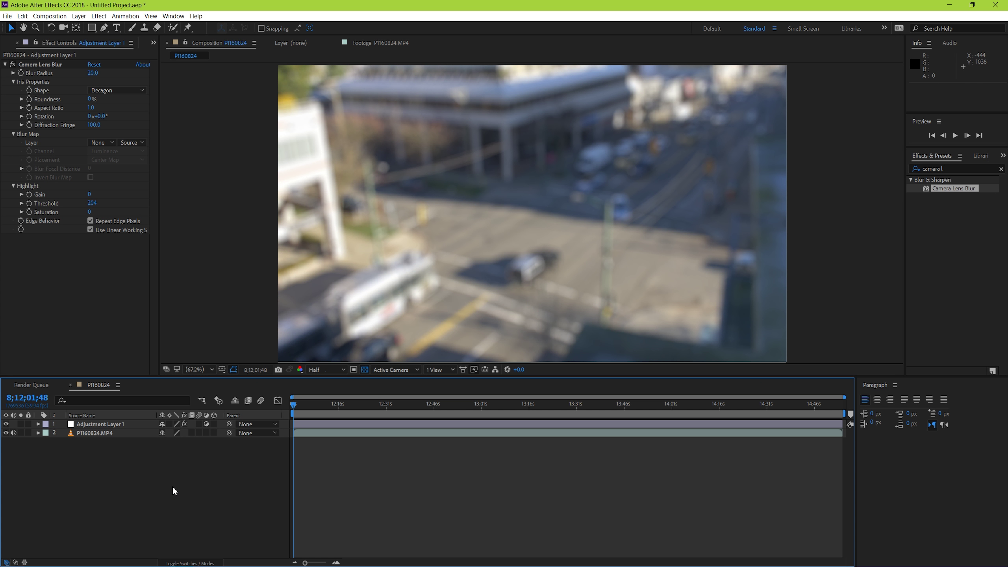
Step: Create a new white solid layer
right_click(172, 491)
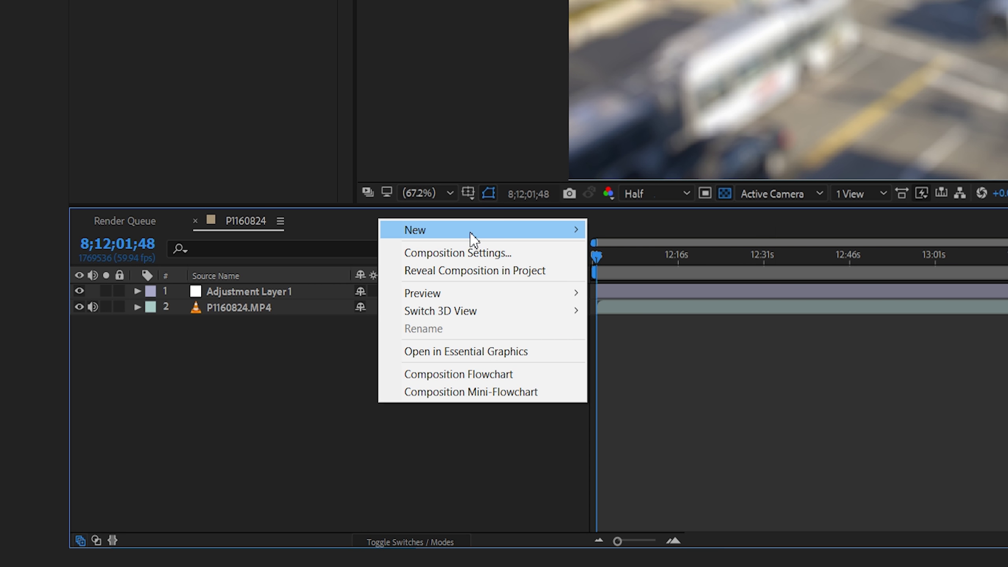
mouse_move(473, 230)
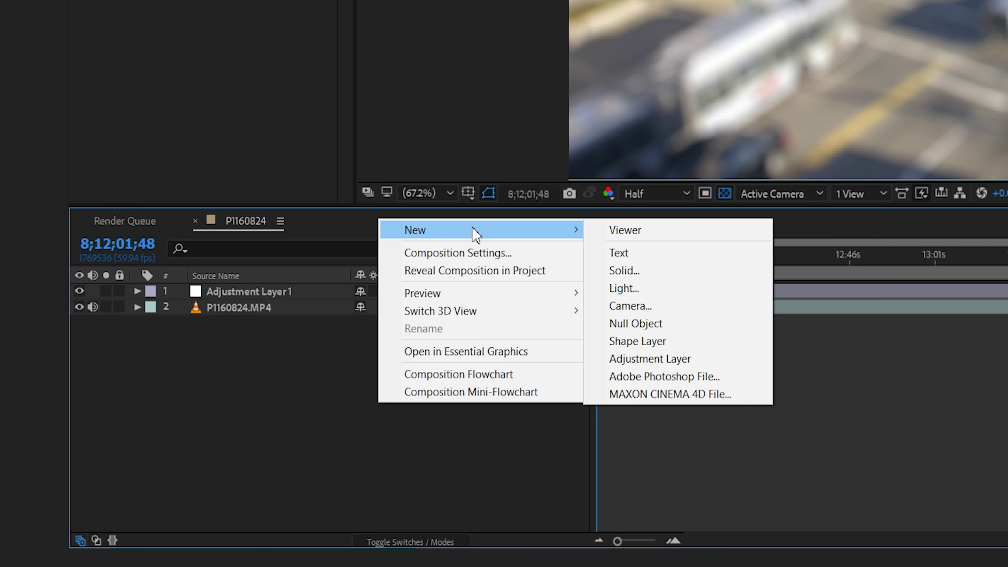
click(655, 271)
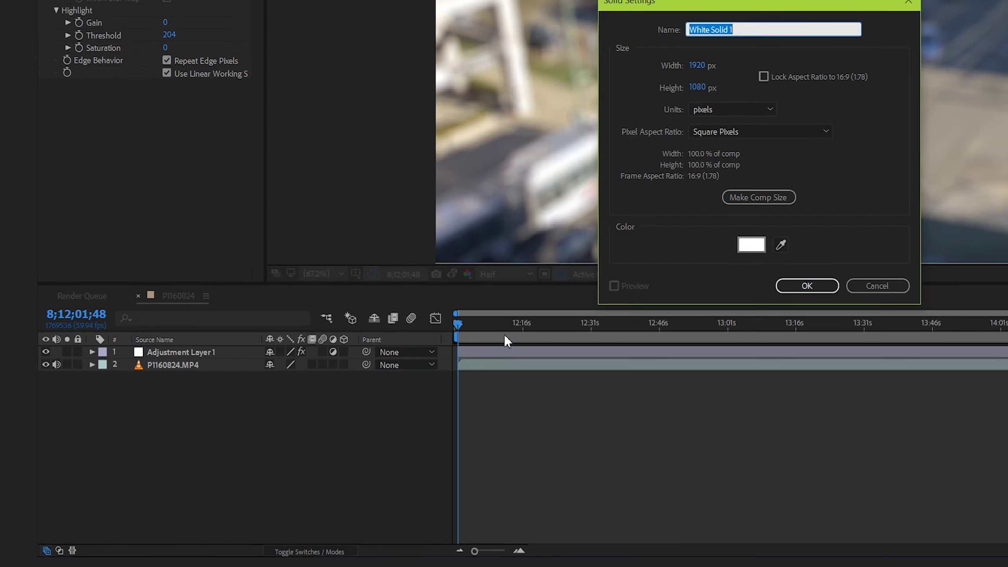
click(751, 244)
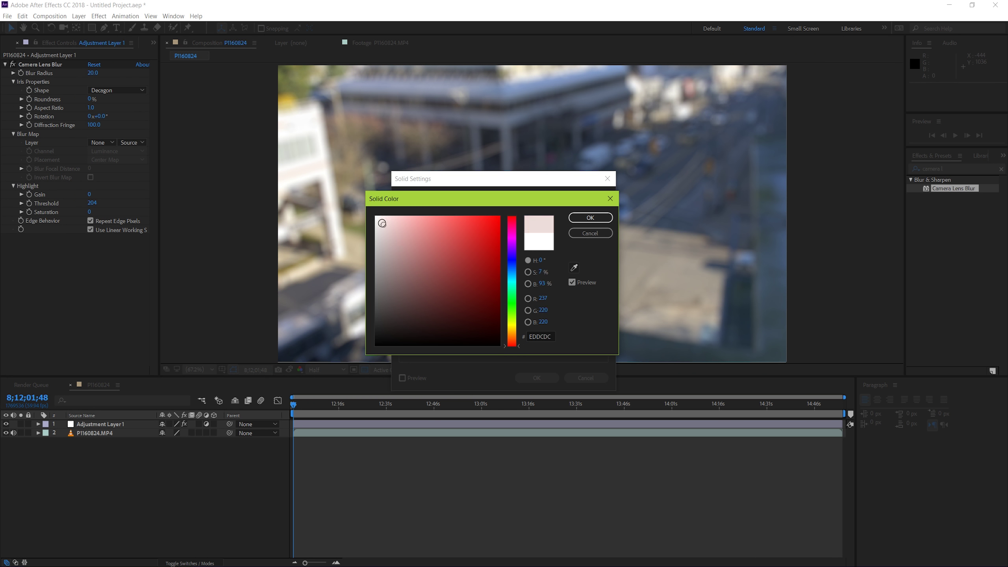
click(591, 219)
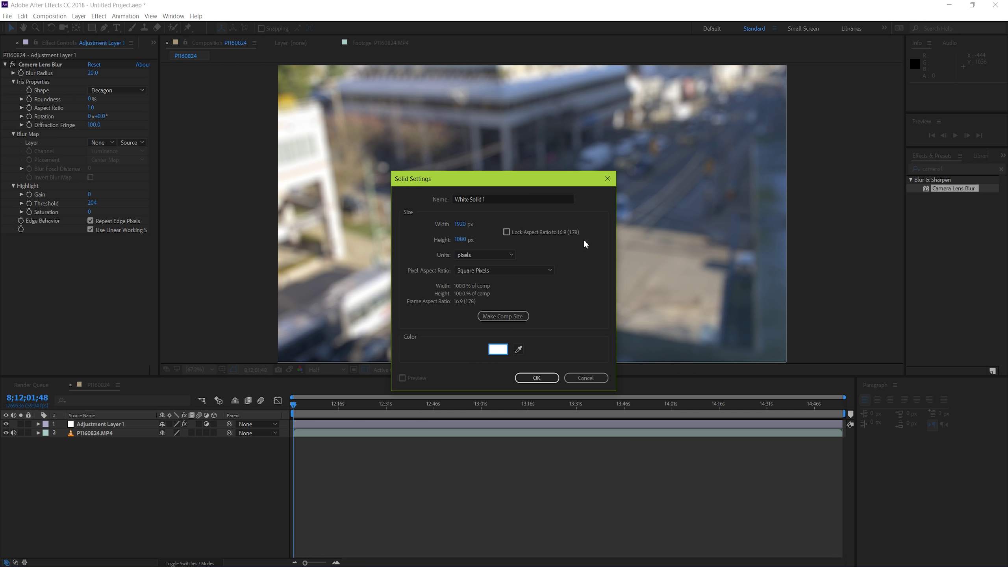
click(537, 378)
Step: Pre-compose the white solid as 'Blur Map', moving all attributes into it
right_click(352, 423)
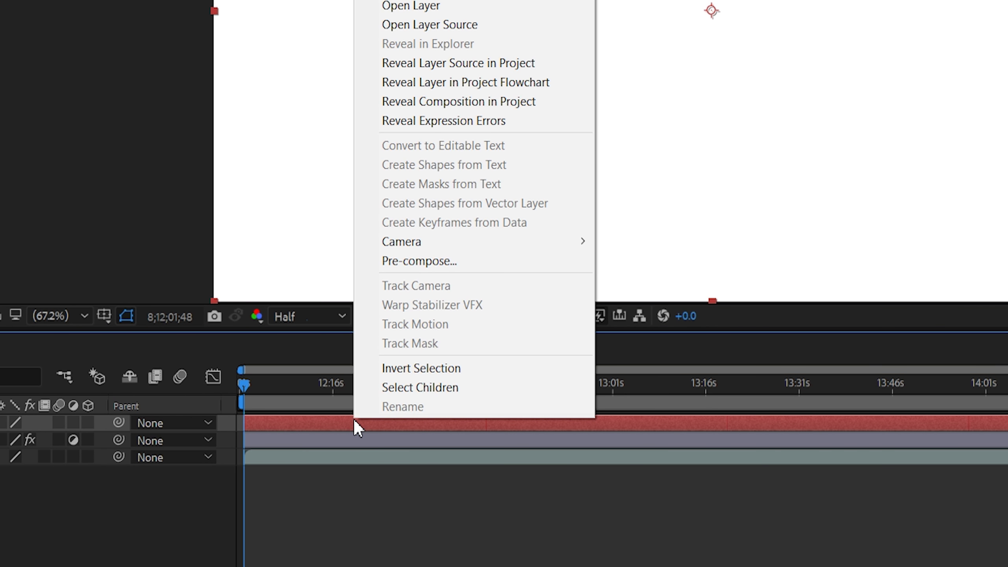
click(420, 282)
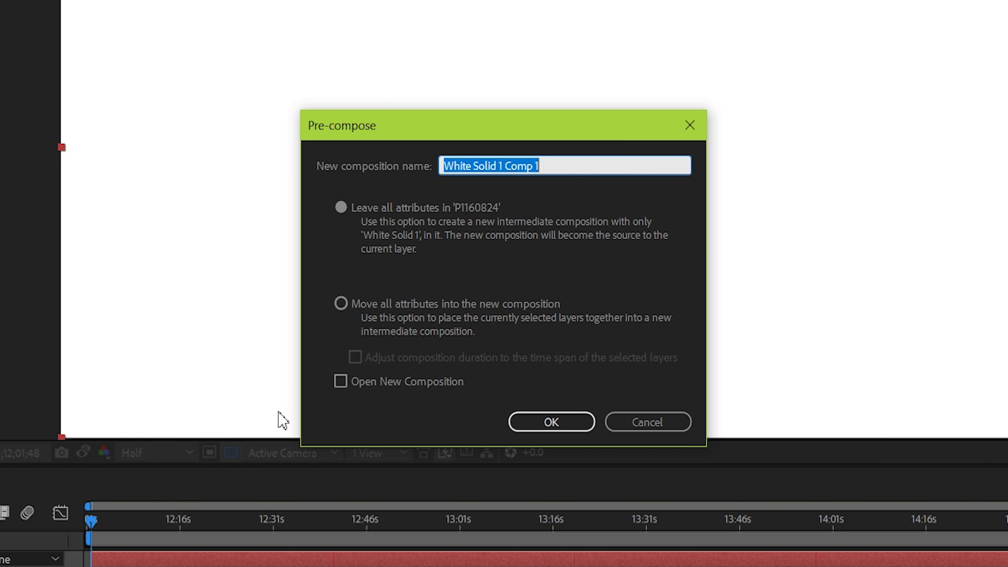
text(Blur Map)
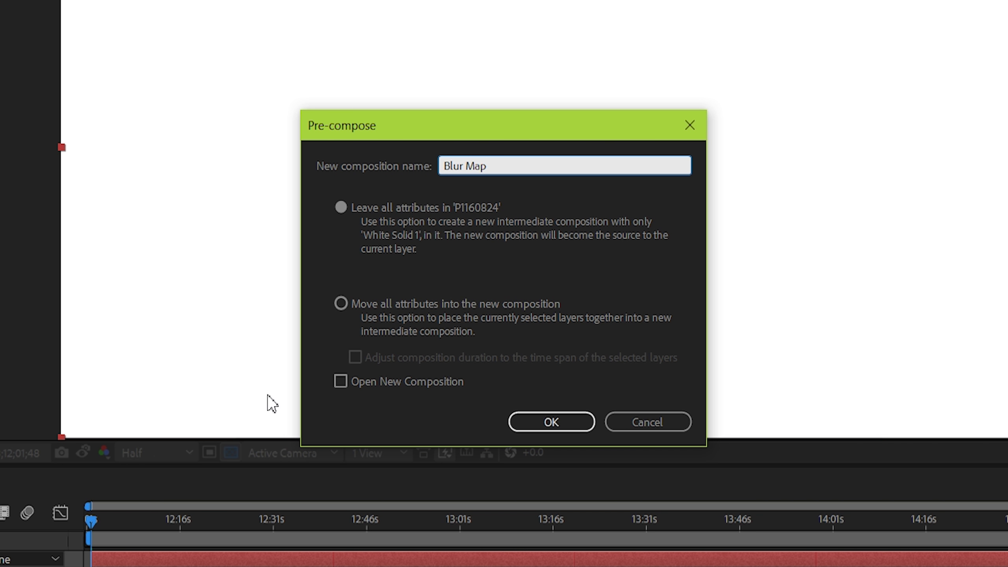
click(341, 305)
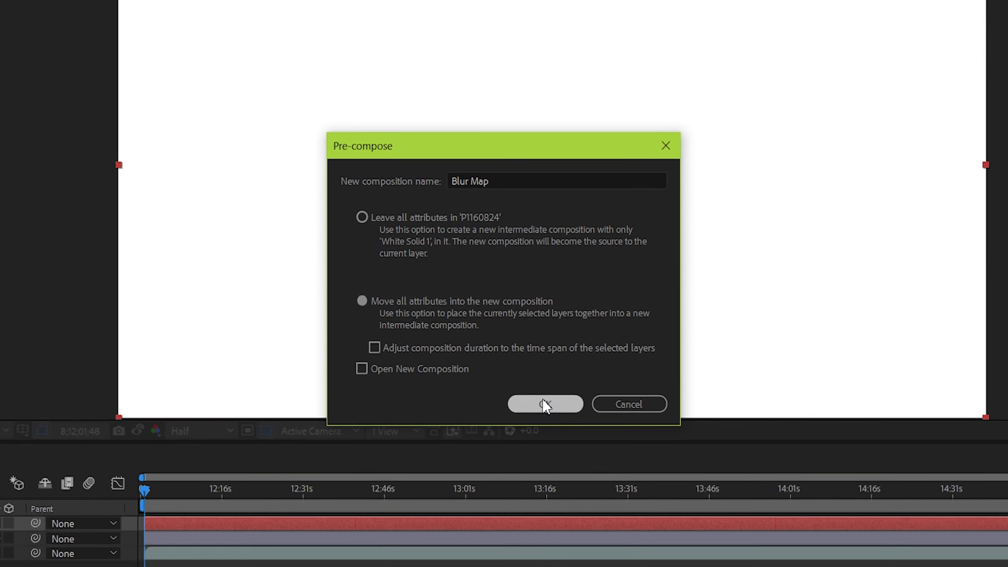
Step: Create the Blur Map precomp, open it, and draw a rectangle mask across the middle
click(552, 422)
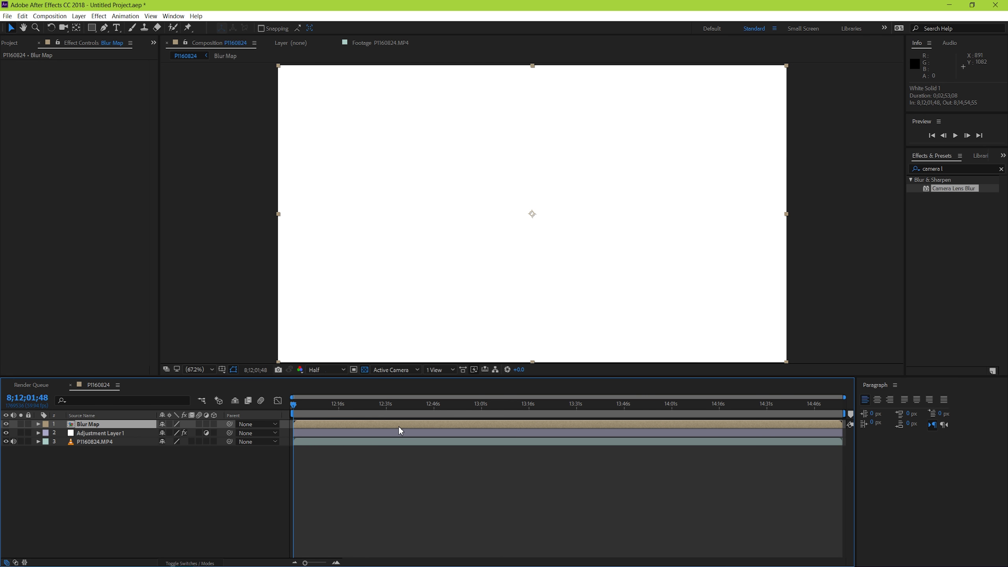
double_click(396, 425)
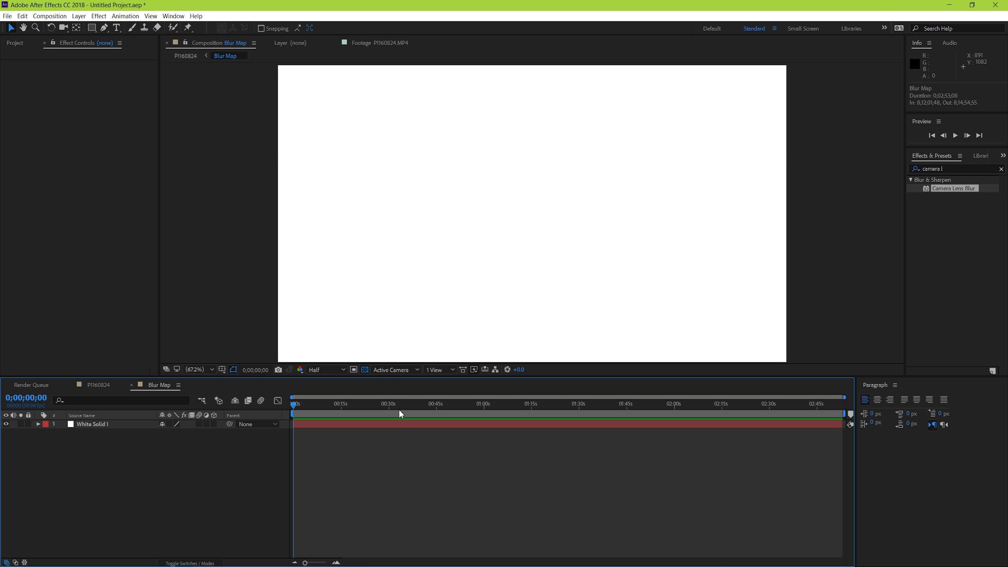
click(92, 29)
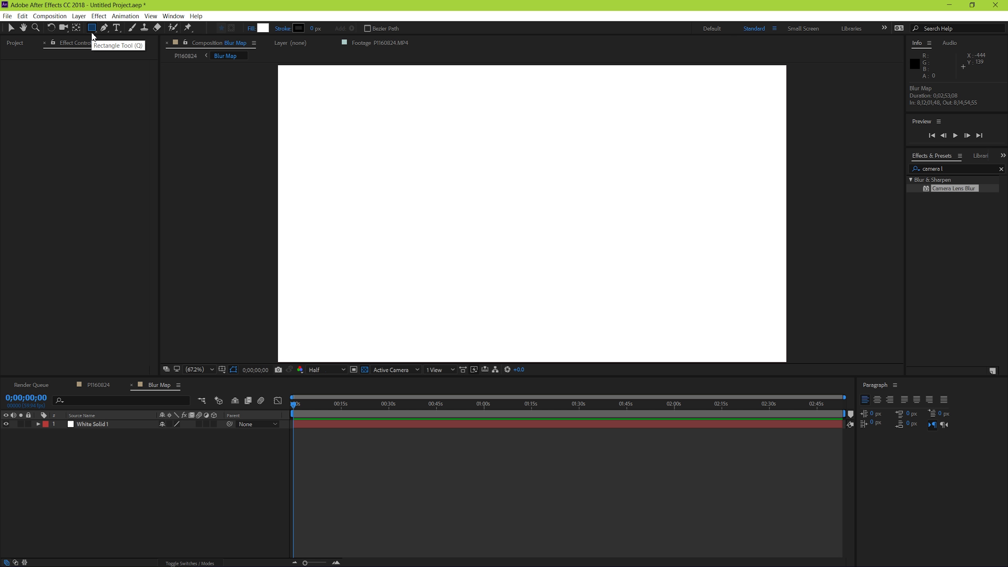
double_click(91, 29)
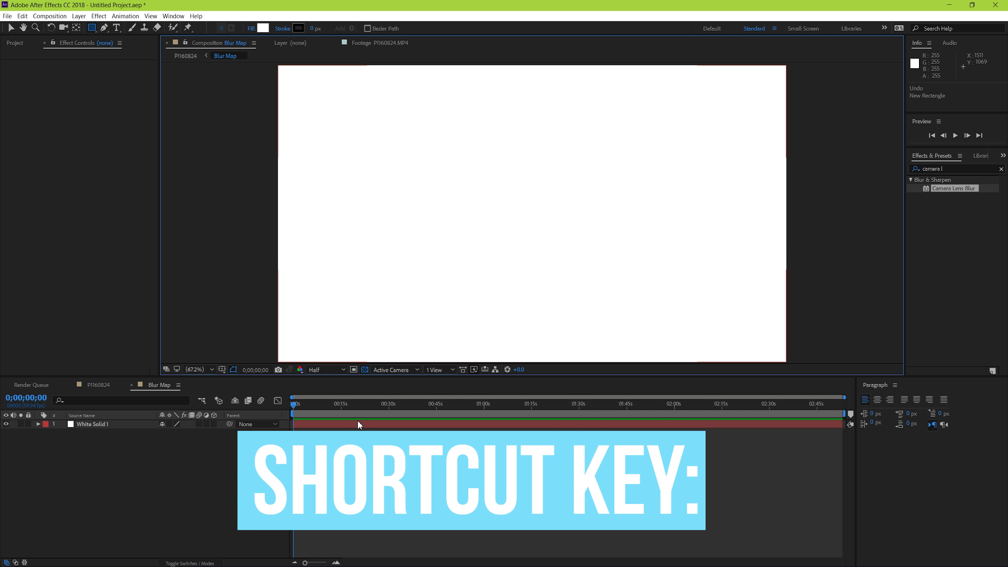
drag(207, 141, 852, 282)
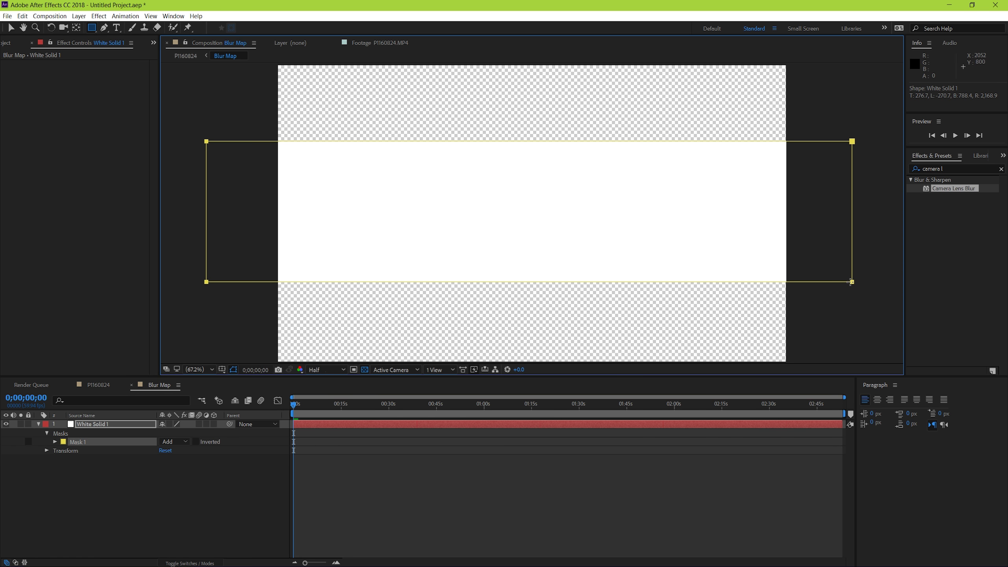
Step: Invert Mask 1 and feather it to 197 pixels, with the transparency grid off
click(365, 370)
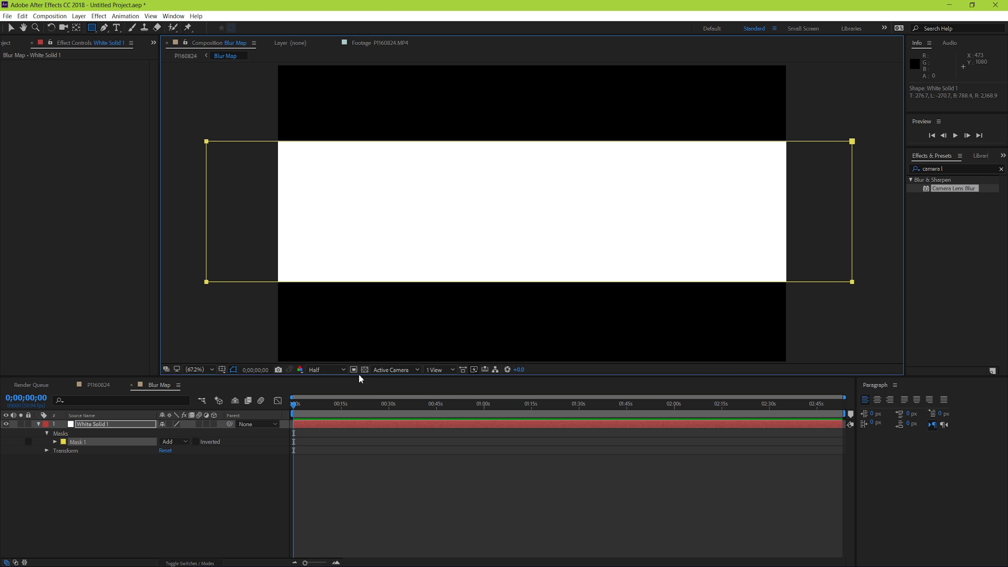
click(54, 442)
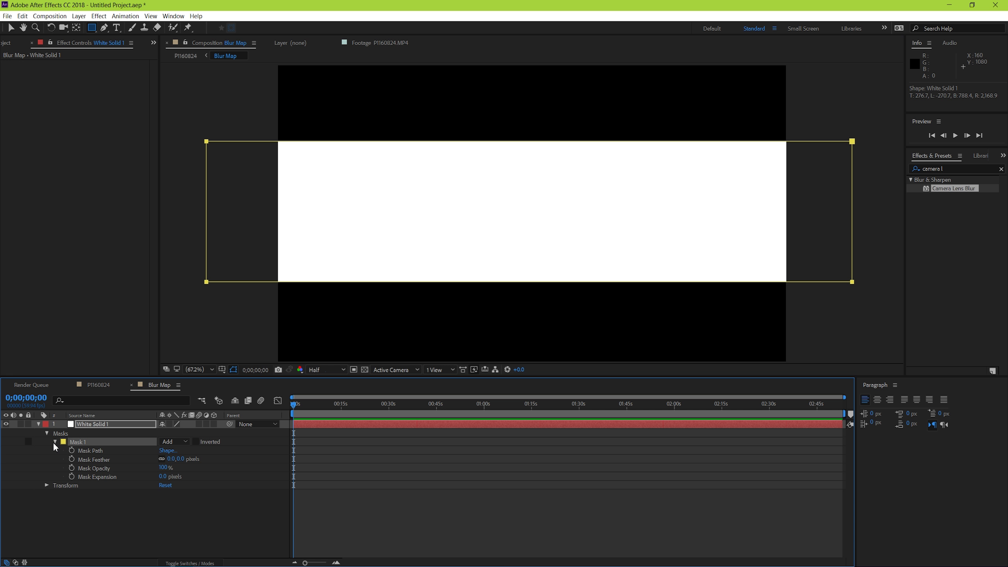
click(196, 441)
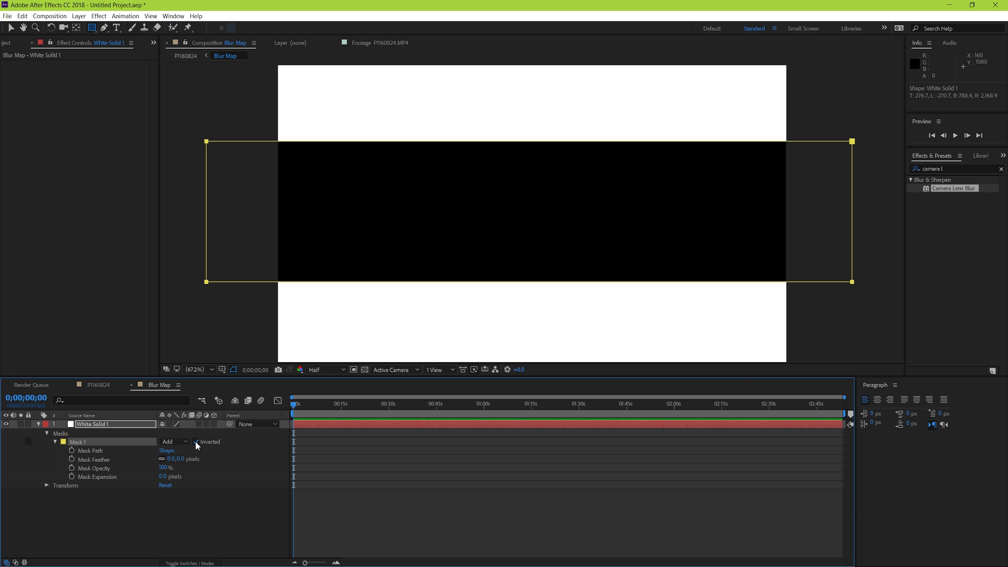
drag(165, 461, 269, 472)
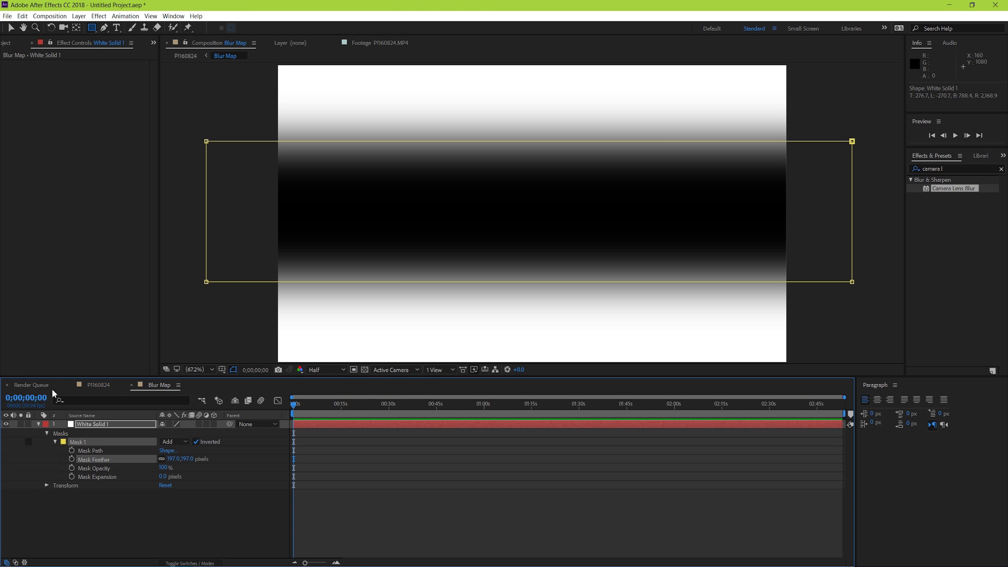
Step: Set Adjustment Layer 1's Blur Map Layer to Blur Map, hide Blur Map, and preview
click(92, 387)
click(320, 431)
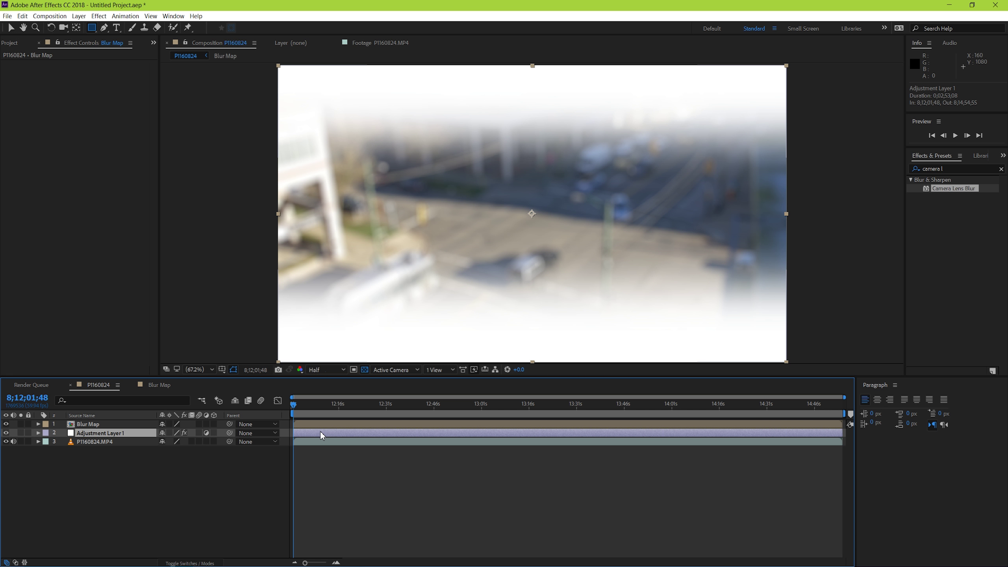
click(107, 148)
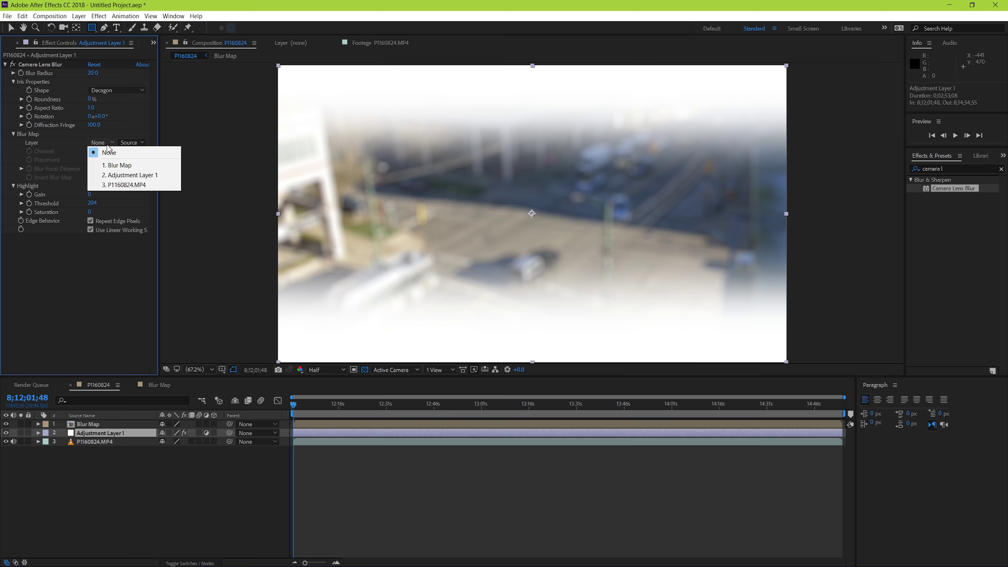
click(110, 167)
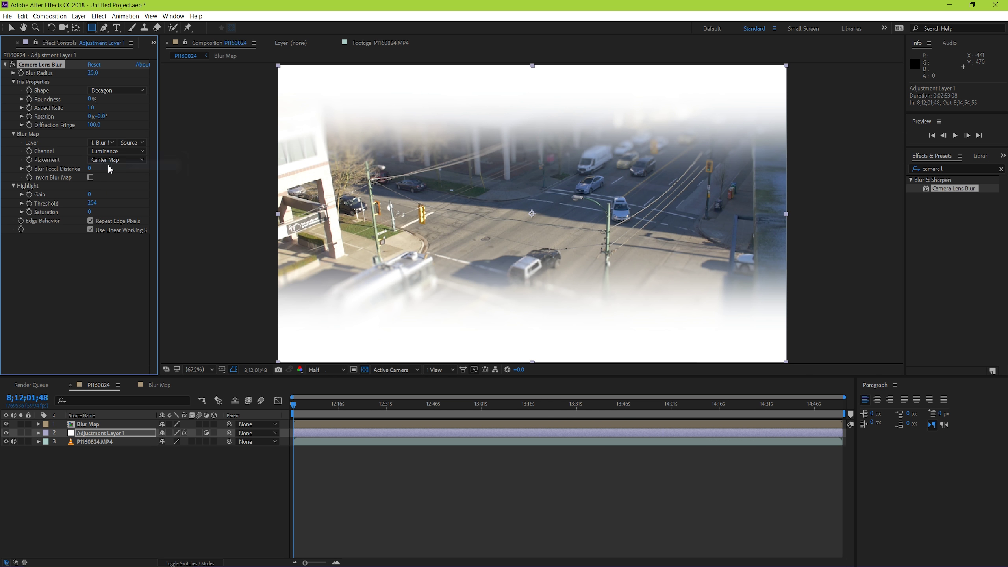
click(6, 424)
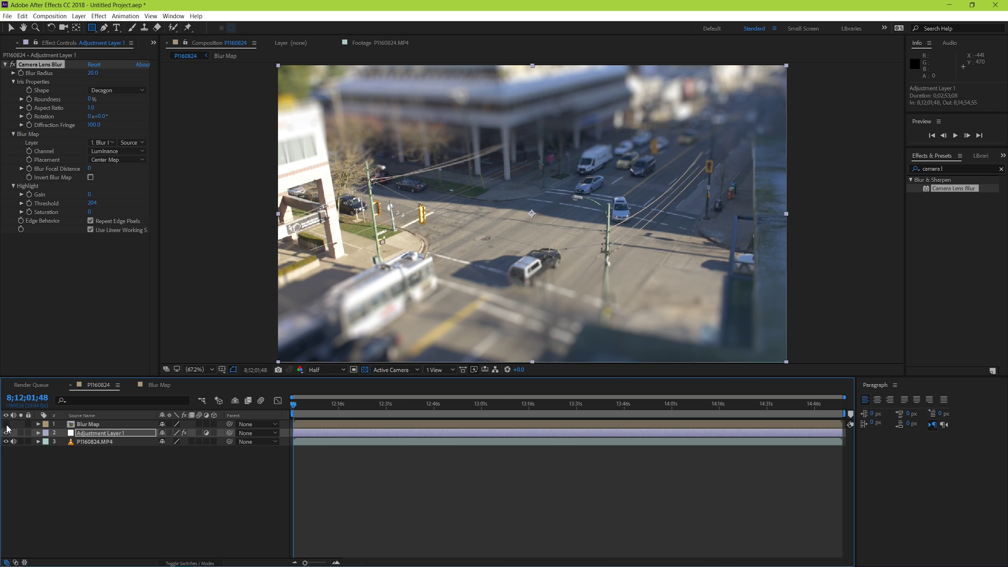
key(space)
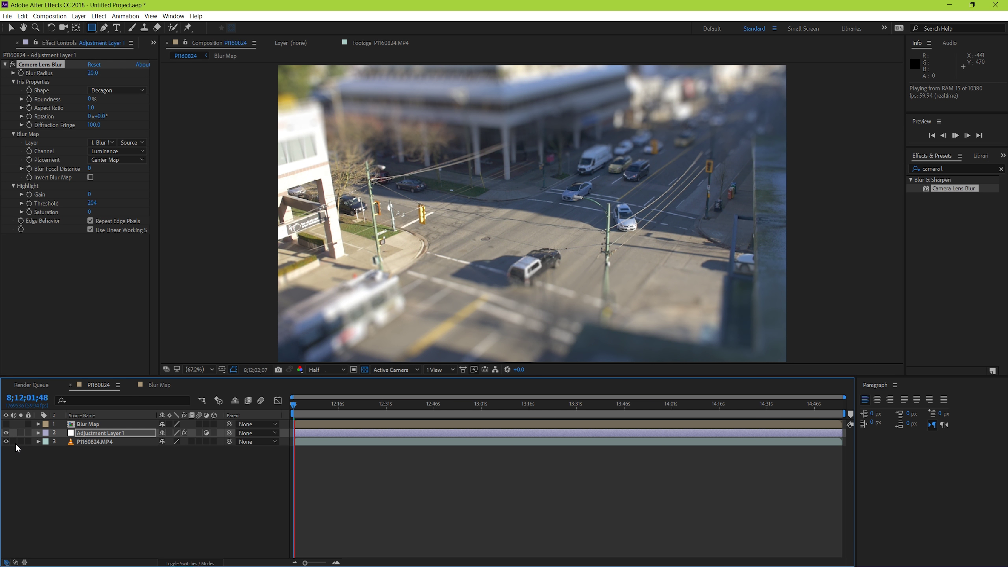
Step: Mute the audio and preview, toggling the blur off and on to compare with the original
click(13, 441)
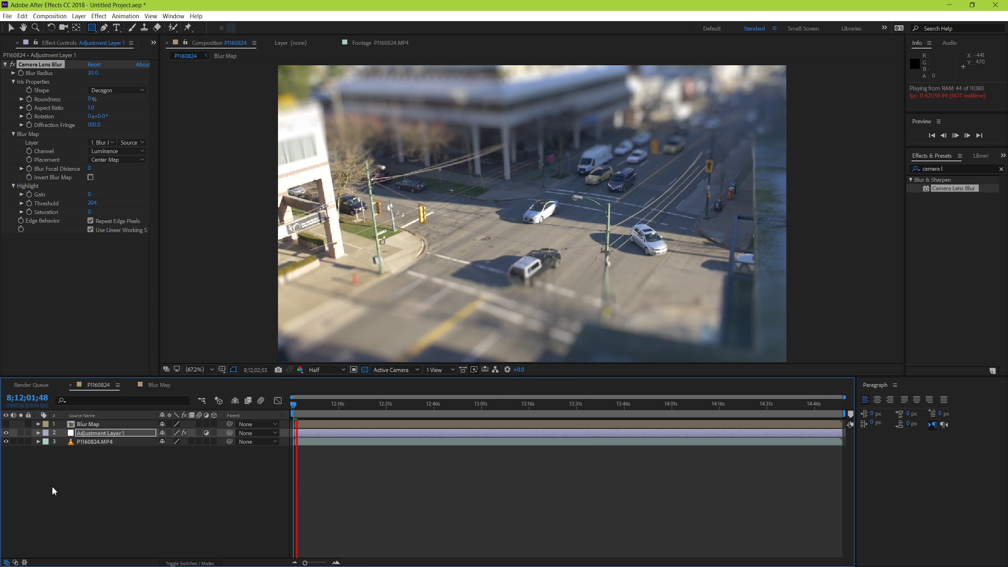
click(288, 406)
key(space)
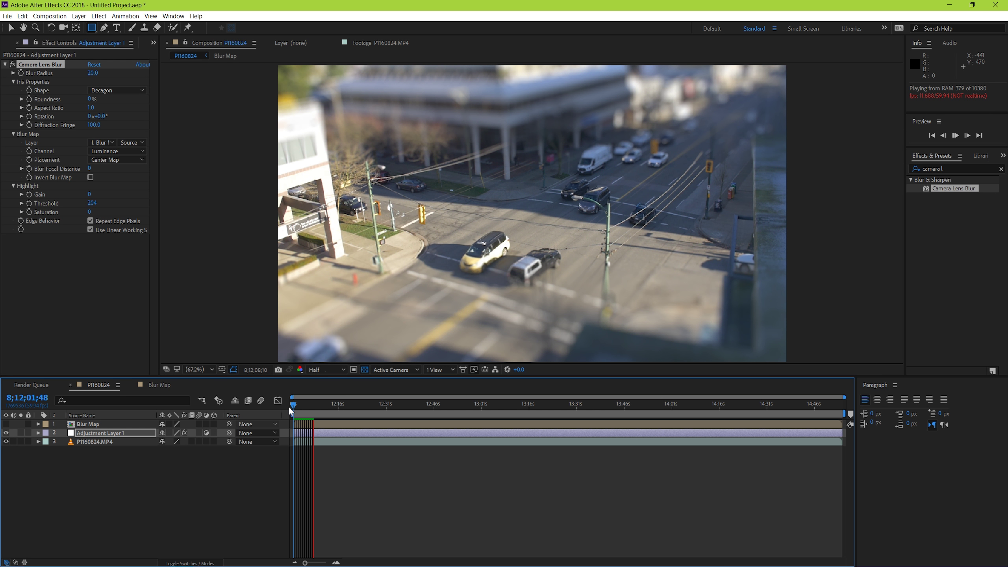
click(6, 433)
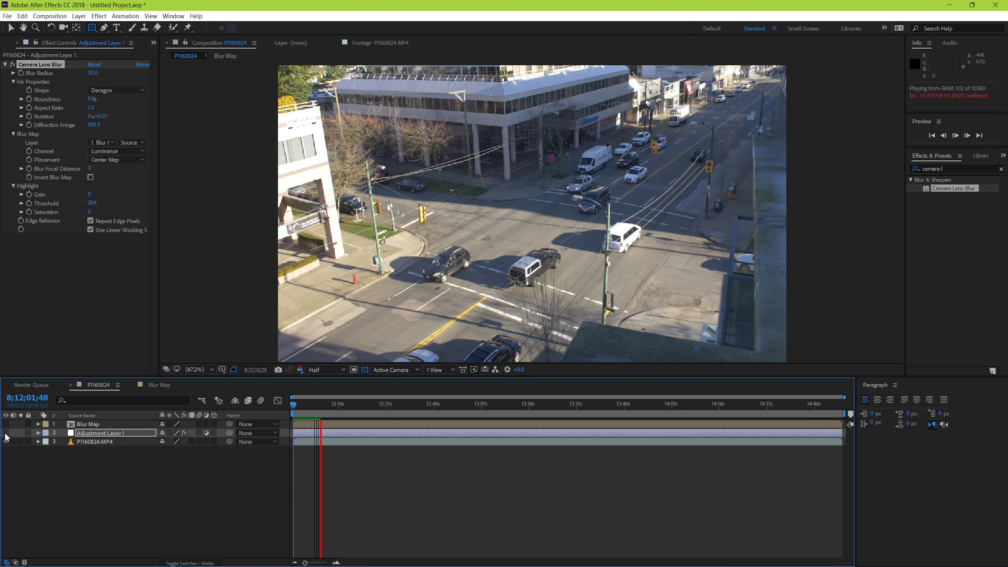
click(5, 434)
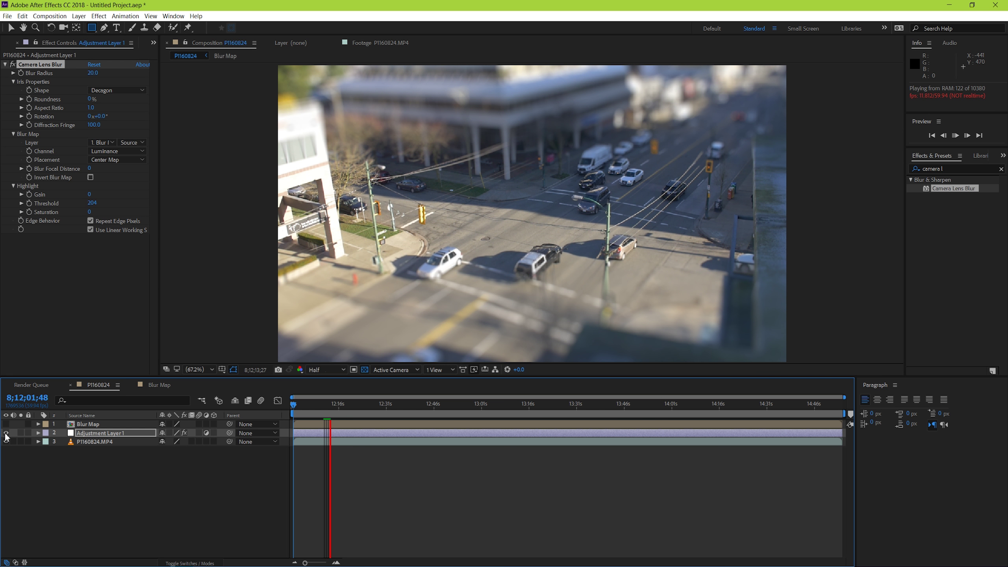
click(225, 489)
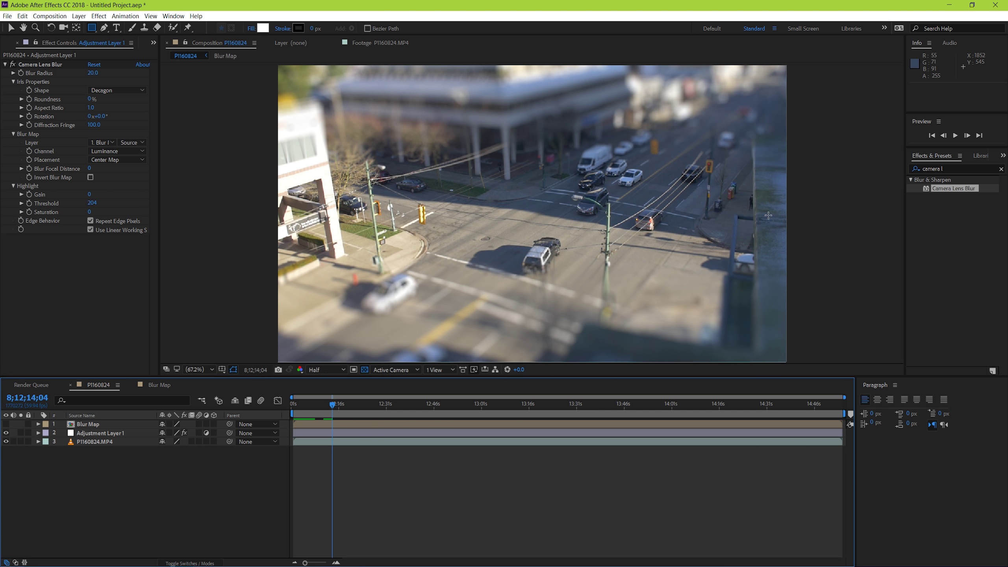
Step: Select Mask 1's two right-side vertices in Blur Map, then return to P1160824
double_click(416, 425)
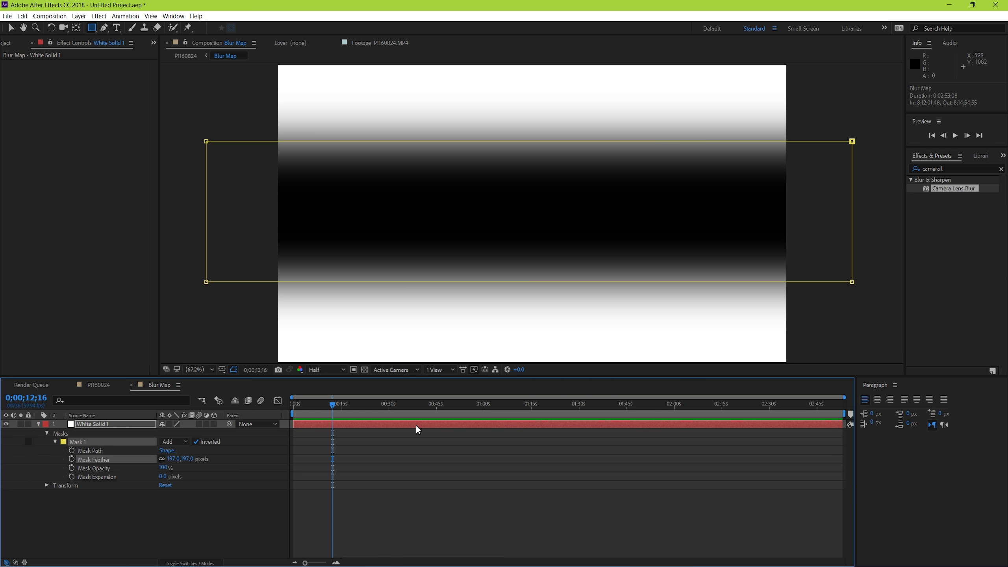
key(v)
drag(868, 111, 762, 285)
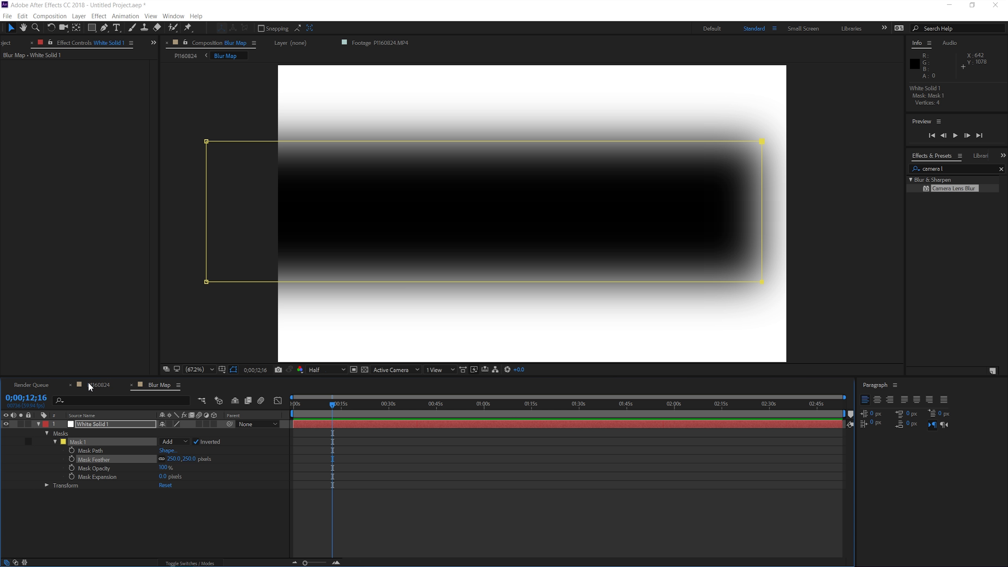
click(90, 385)
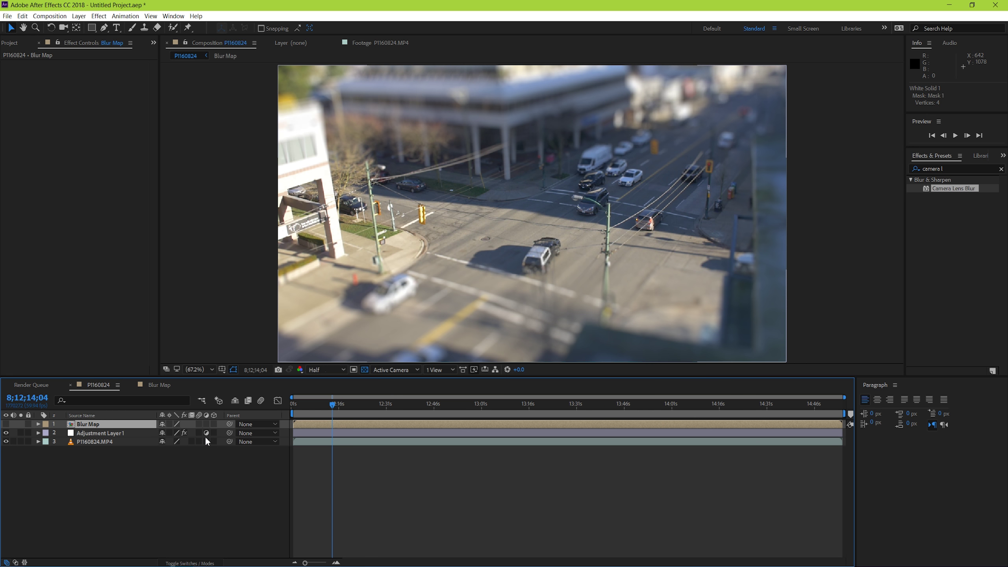
click(244, 482)
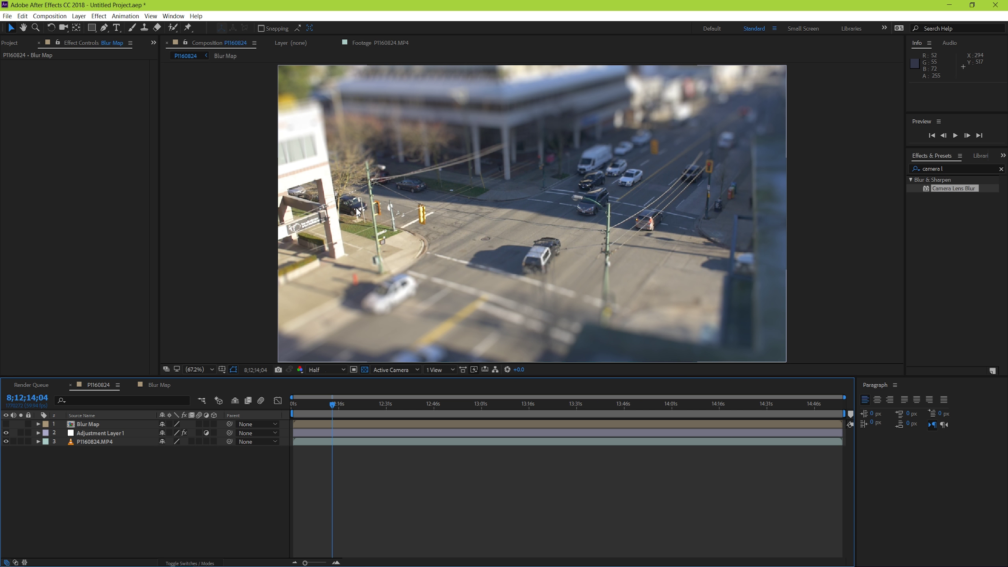
Step: Add two vertices on the Blur Map mask's top edge and raise them into a bump
double_click(341, 425)
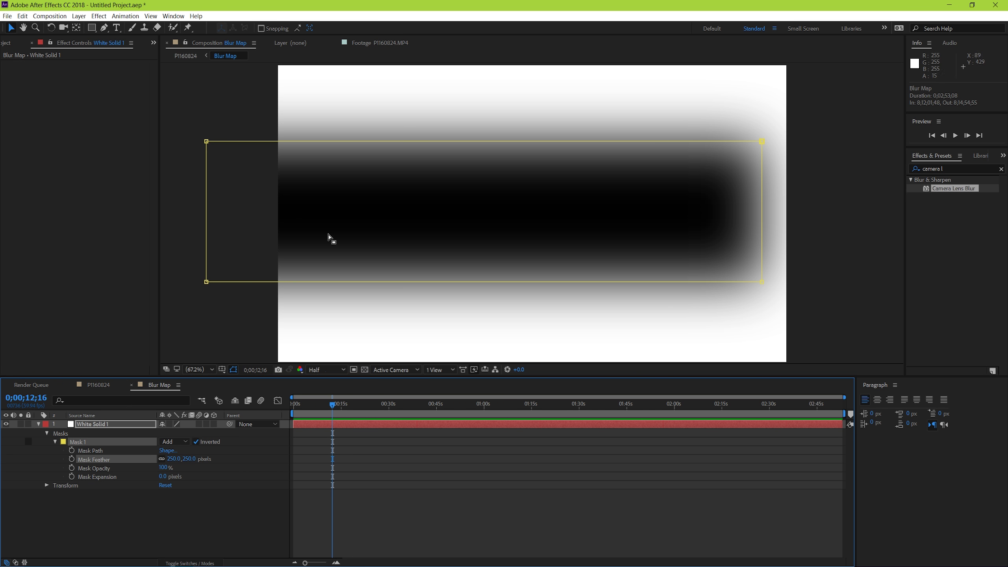
key(g)
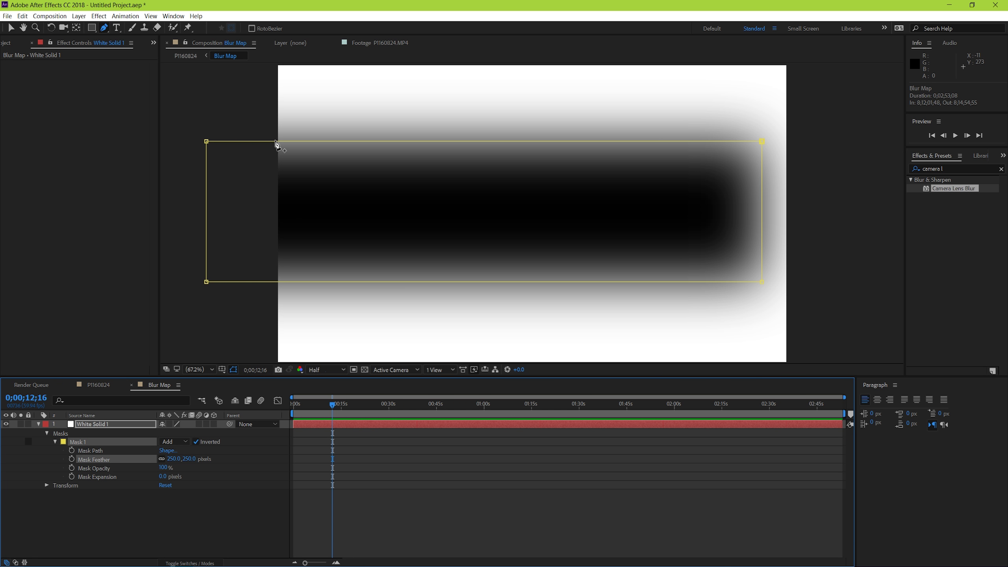
click(275, 142)
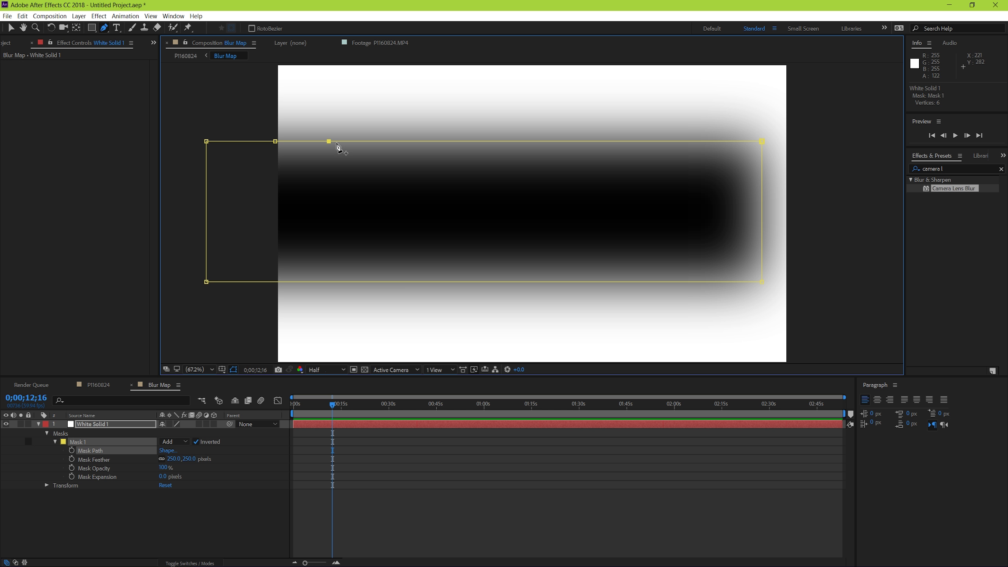
click(320, 141)
key(v)
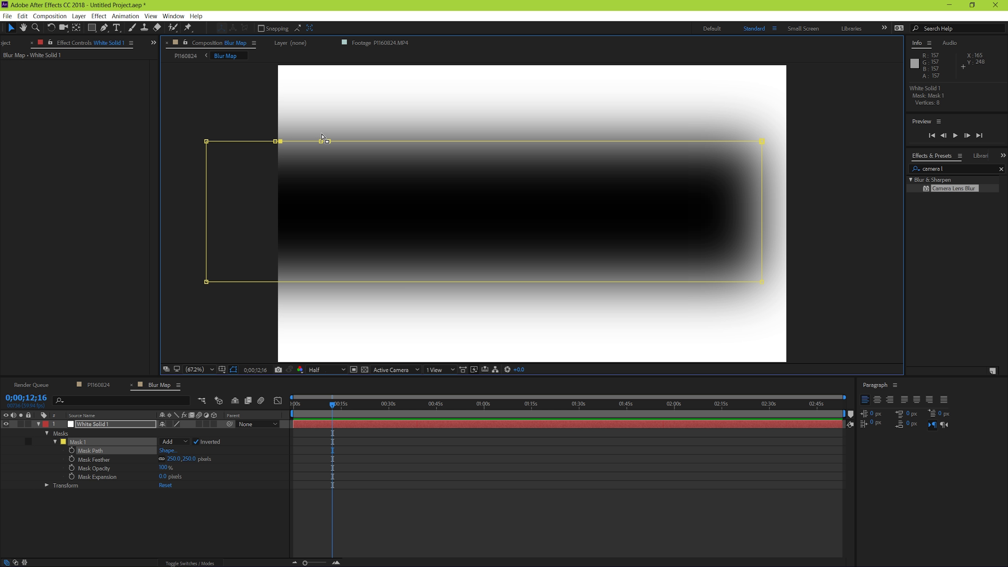
shift+click(320, 141)
drag(280, 142, 282, 105)
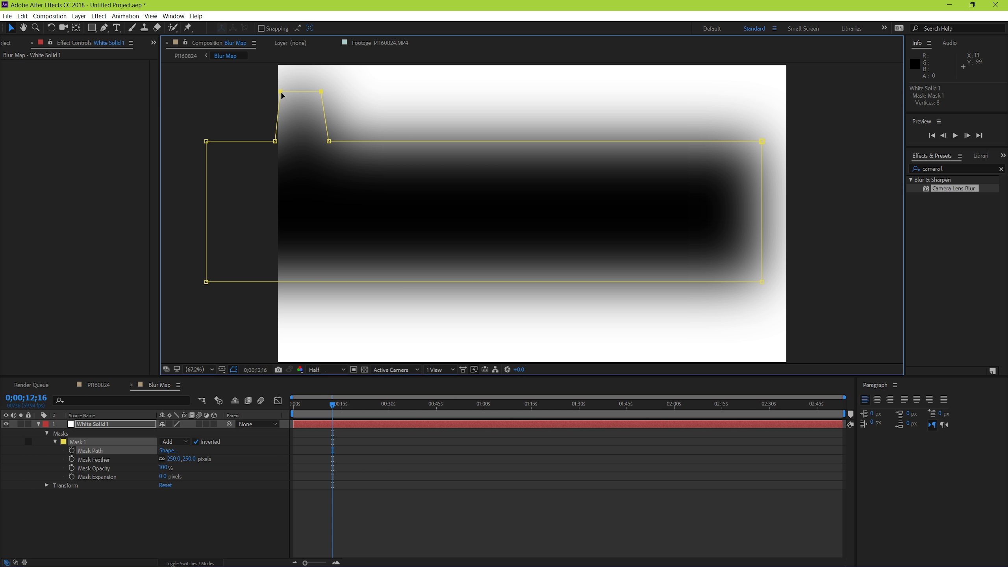
click(99, 385)
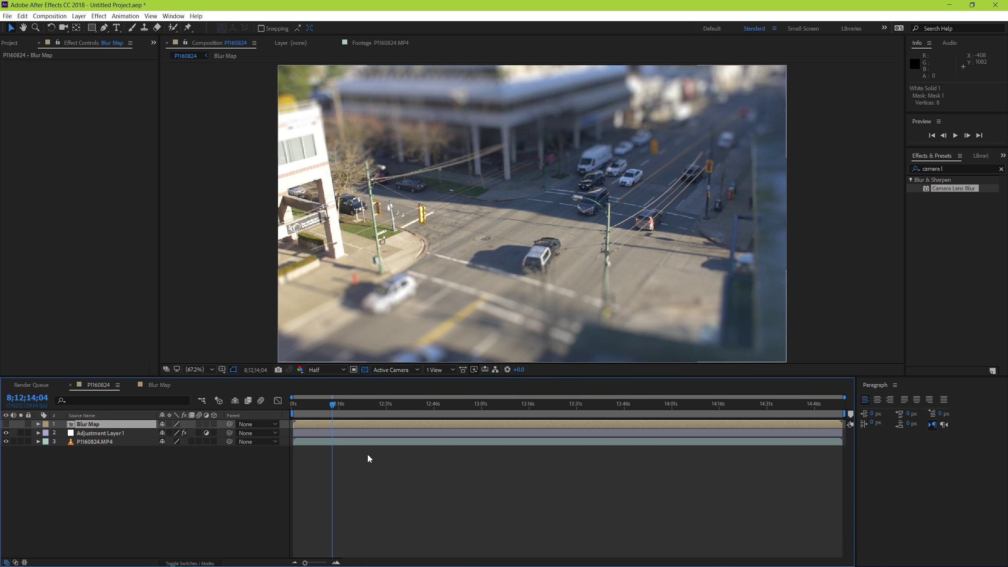
Step: Deselect the Blur Map layer and preview the tilt-shift street footage
click(347, 479)
key(space)
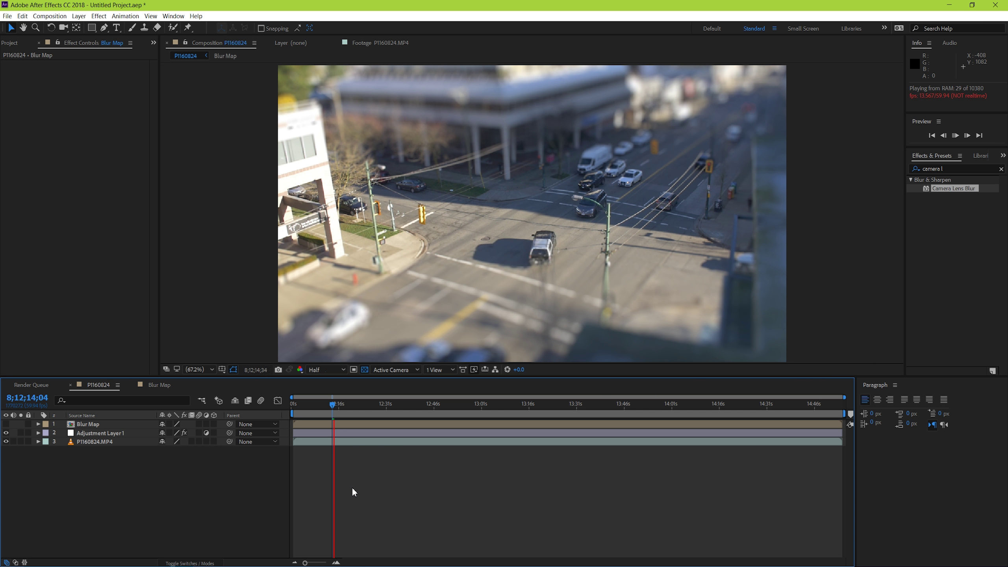
key(space)
Step: Enable time remapping on P1160824.MP4 and pull its end keyframe earlier to speed playback
click(345, 444)
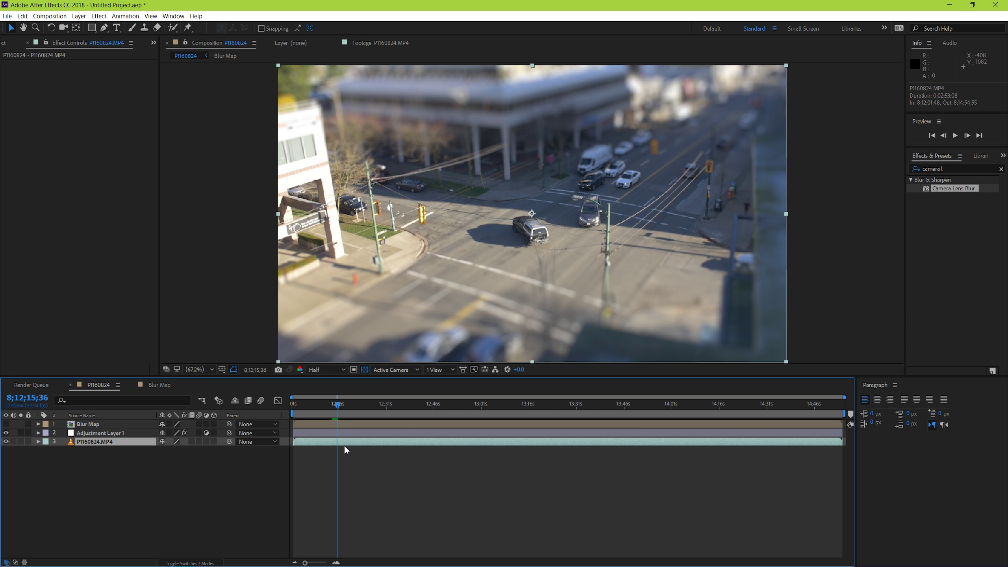
right_click(347, 444)
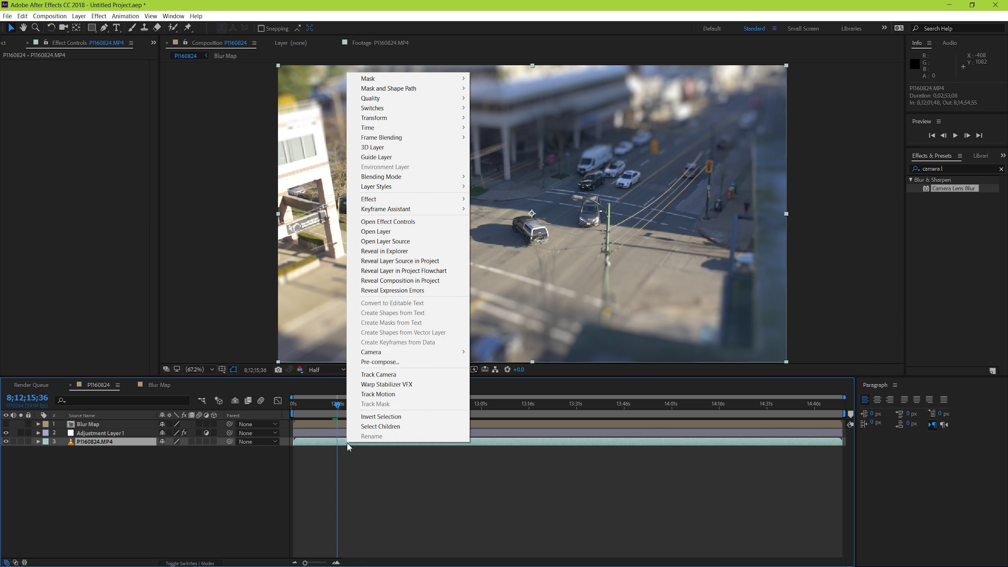
mouse_move(425, 129)
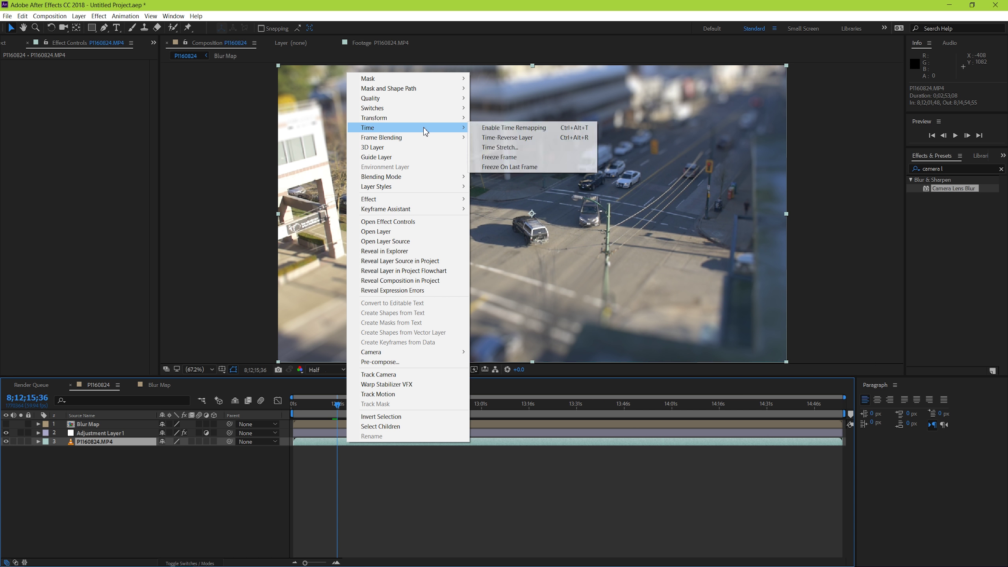
click(516, 128)
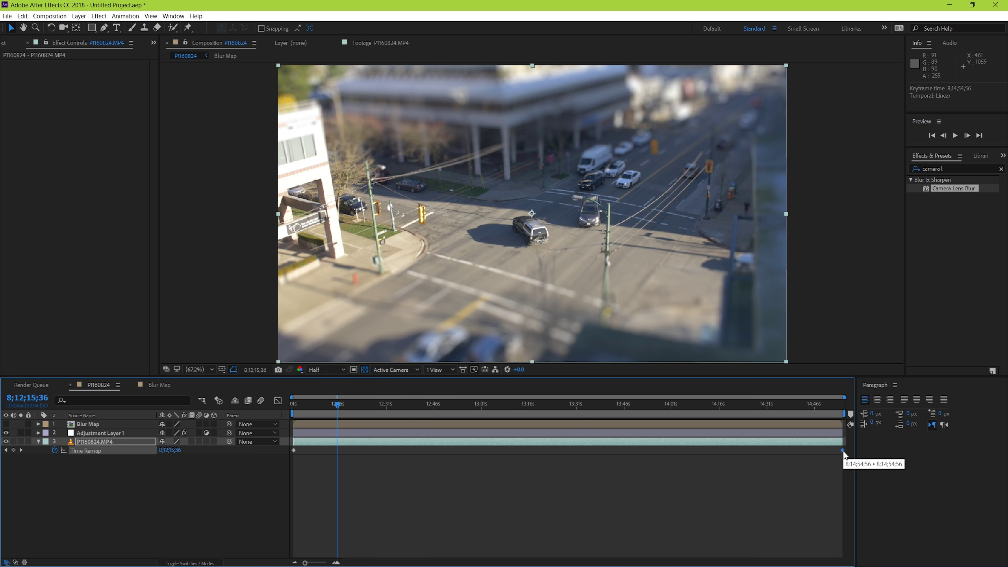
drag(760, 456, 414, 476)
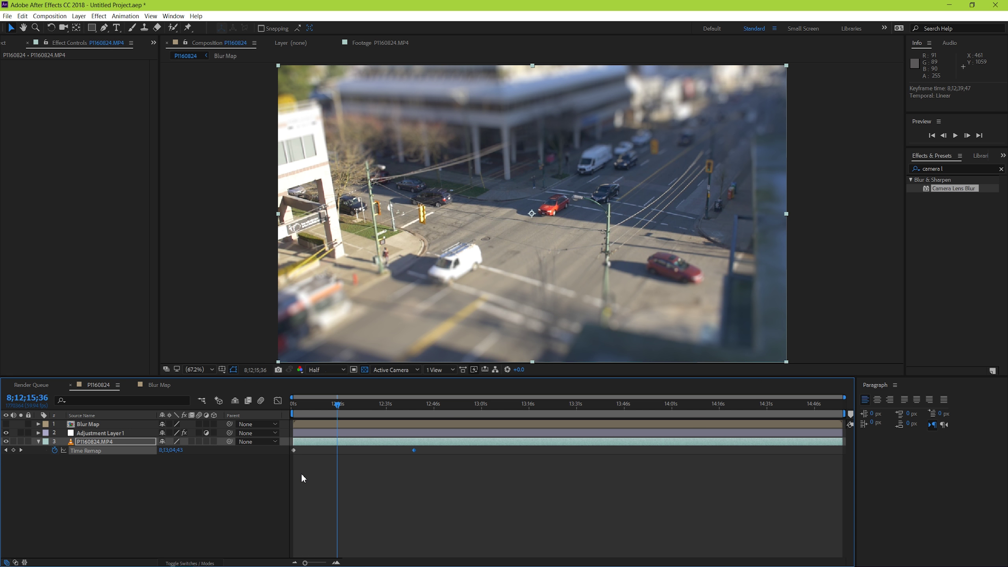
Step: Set the P1160824 composition frame rate to 15 fps and preview the sped-up footage
click(36, 17)
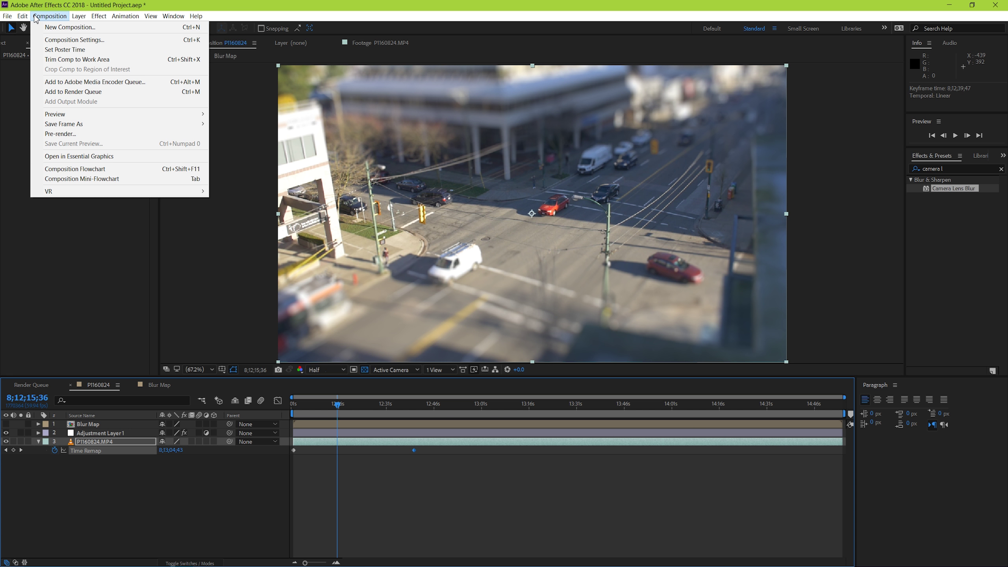
click(97, 40)
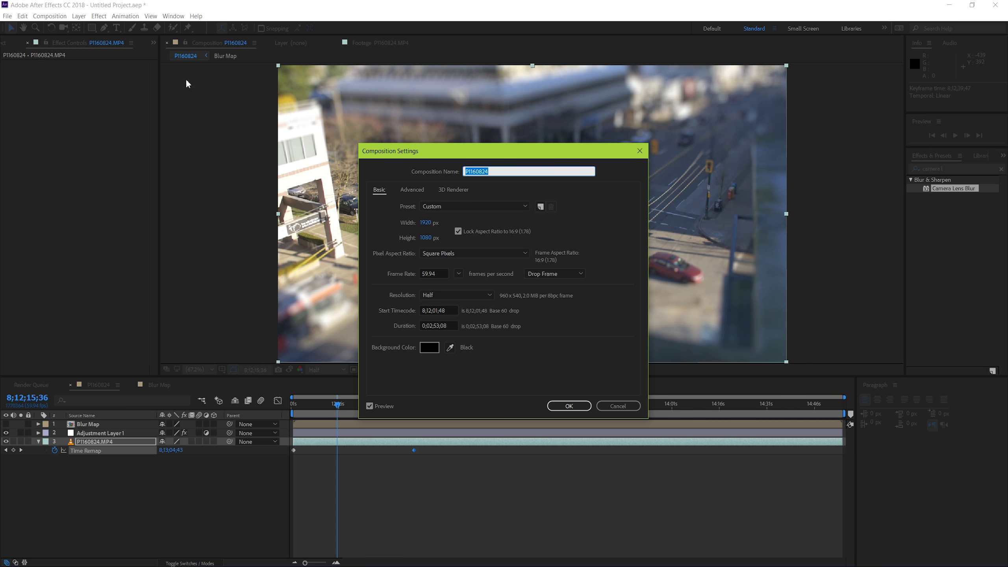
click(458, 273)
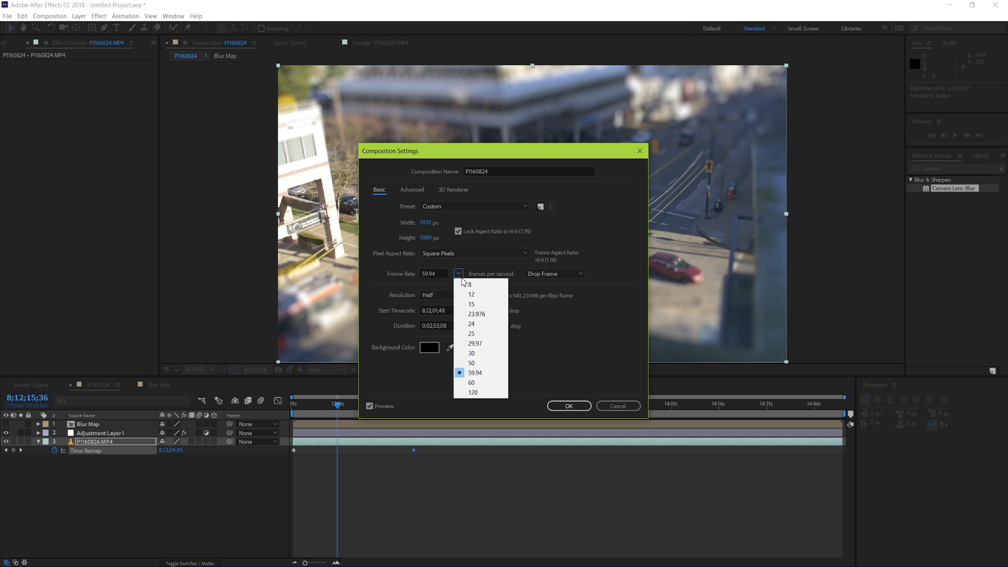
click(472, 304)
click(556, 406)
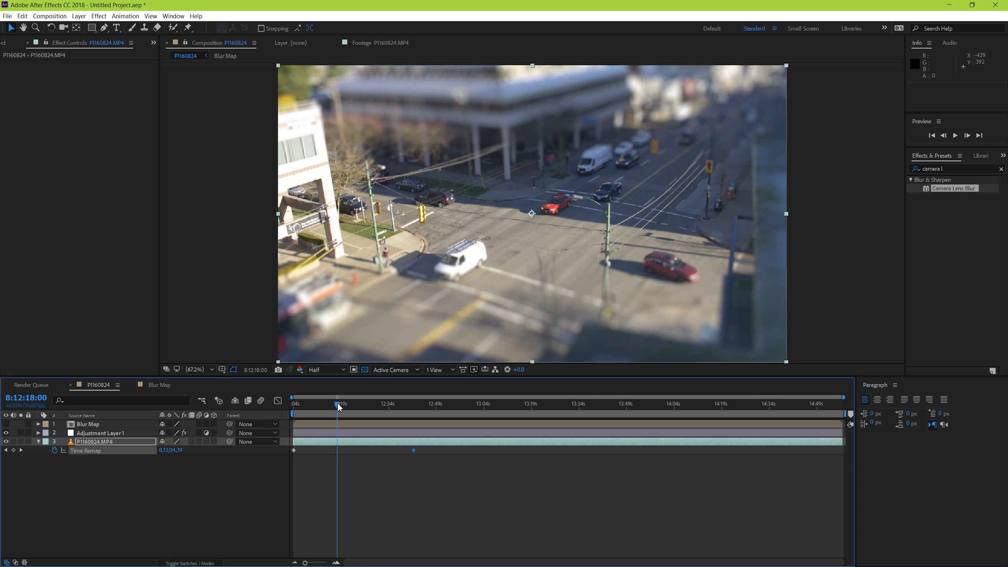
key(space)
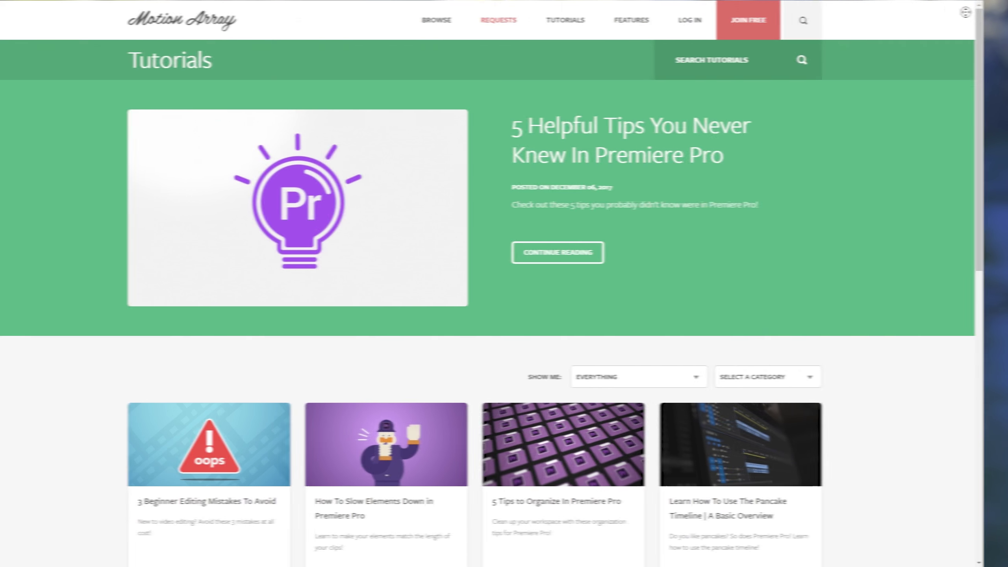
Step: Scroll down the Motion Array Tutorials page to the Premiere Pro article cards
scroll(968, 38, down, 3)
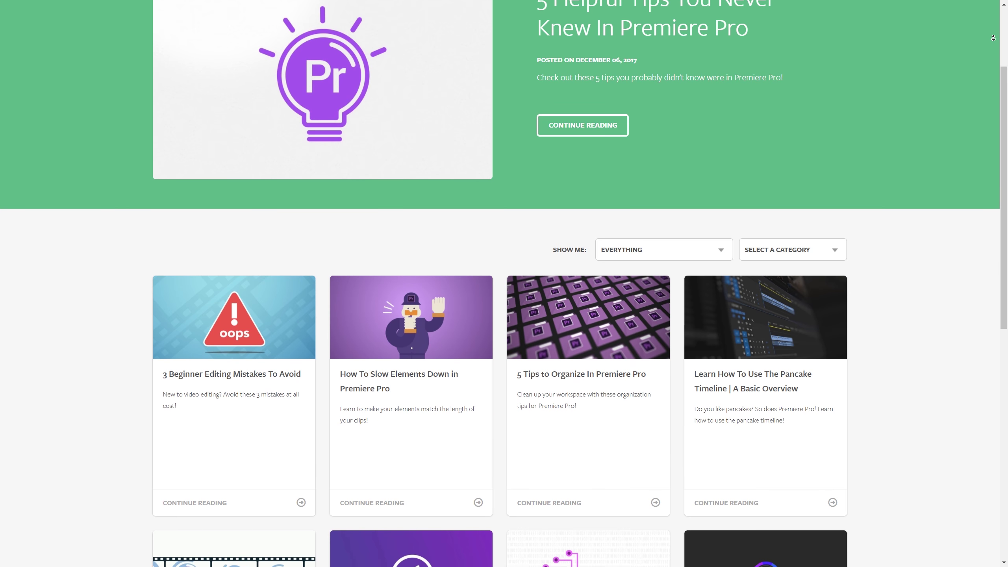